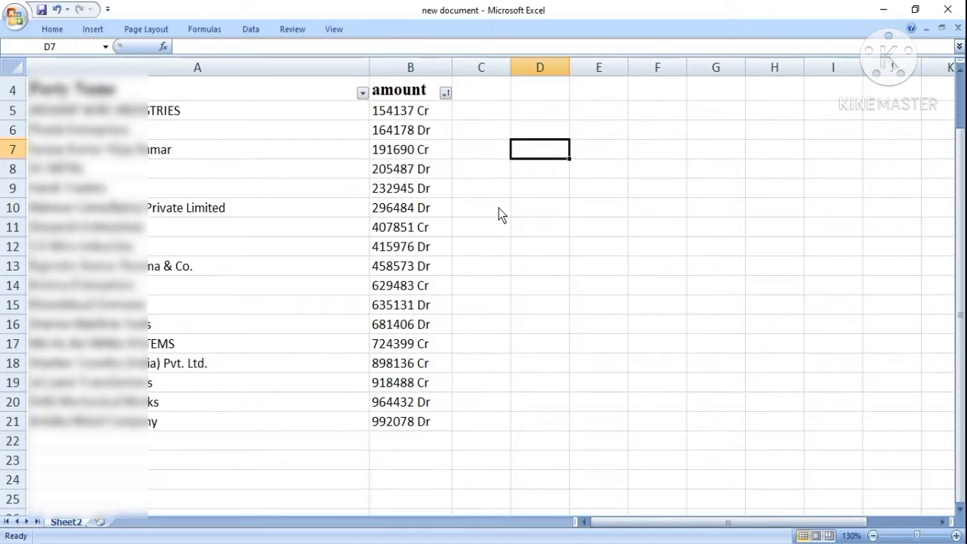
# Examine which entries in the amount column carry a Dr suffix and which carry a Cr suffix.
pyautogui.scroll(1, 518, 266)
pyautogui.scroll(-1, 518, 266)
pyautogui.scroll(1, 482, 317)
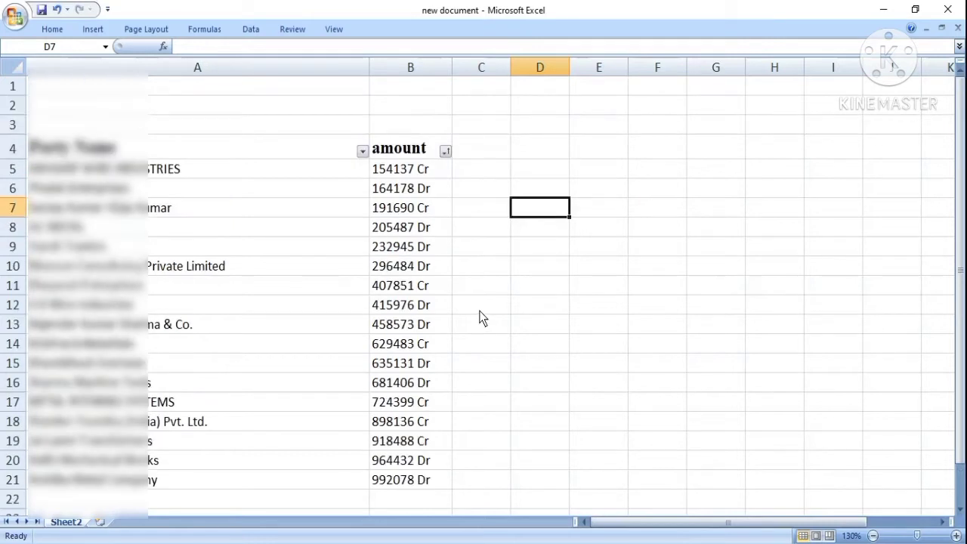
pyautogui.scroll(-1, 483, 316)
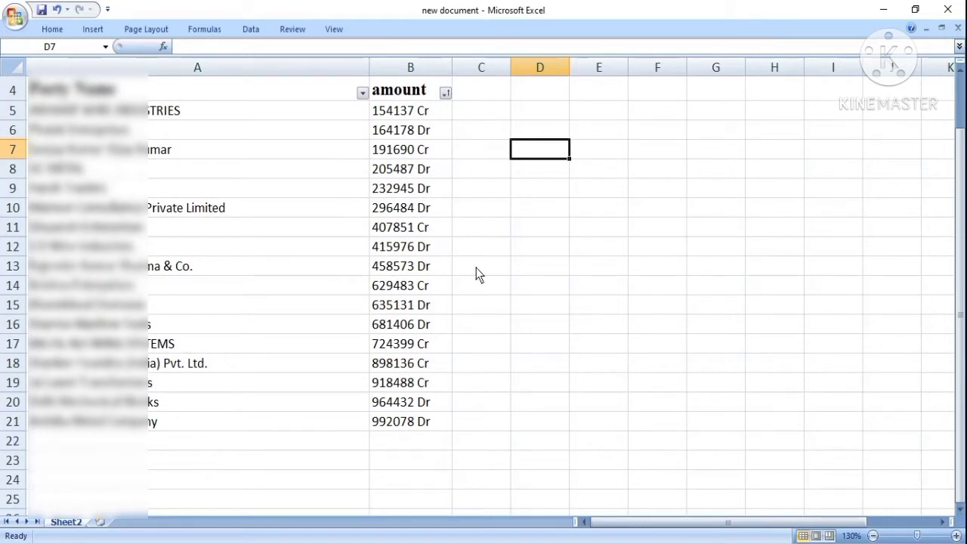
pyautogui.click(438, 137)
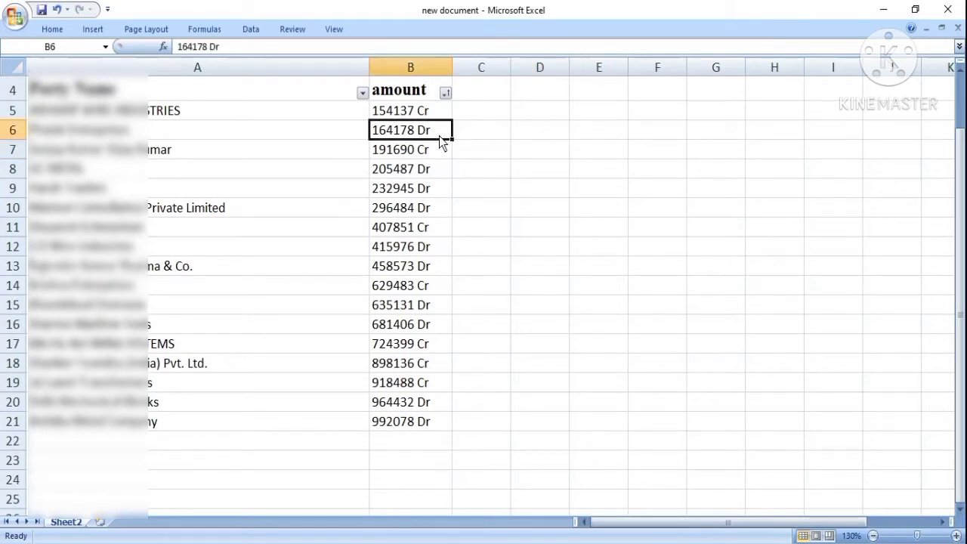
pyautogui.click(436, 167)
pyautogui.click(437, 195)
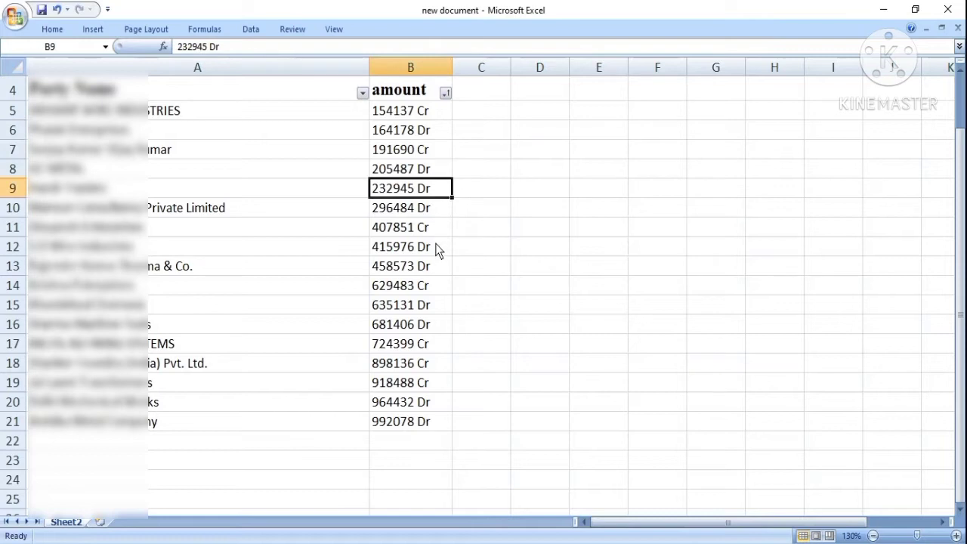
pyautogui.click(438, 252)
pyautogui.click(442, 267)
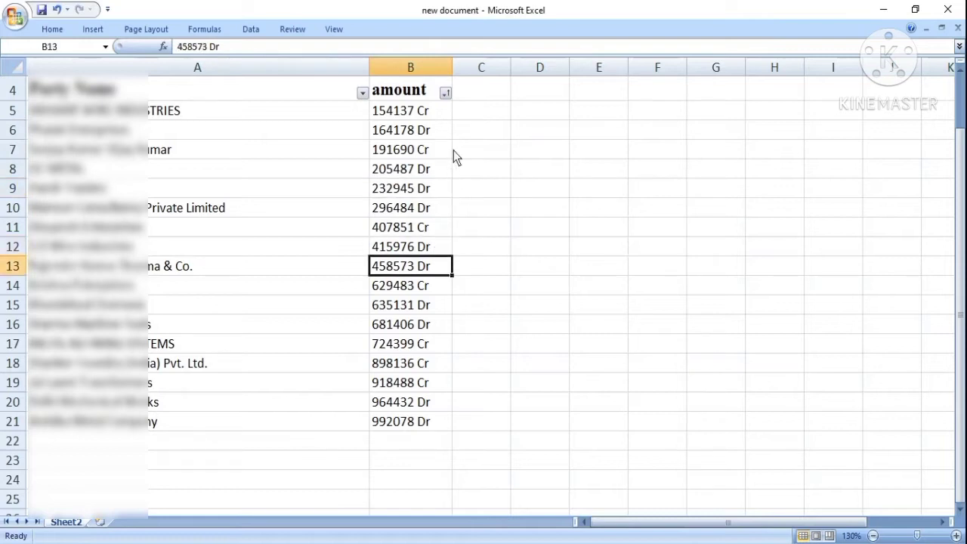
pyautogui.click(513, 288)
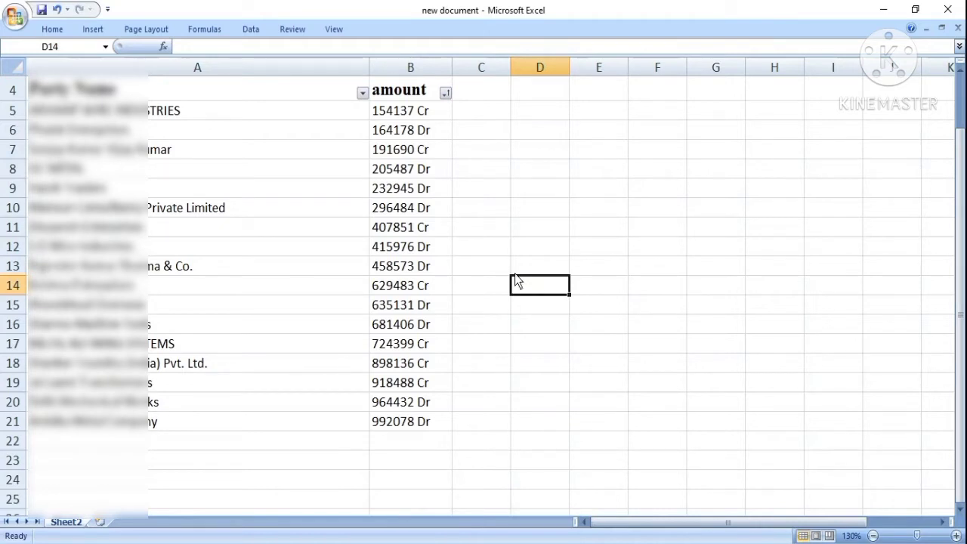
pyautogui.click(505, 210)
pyautogui.click(443, 114)
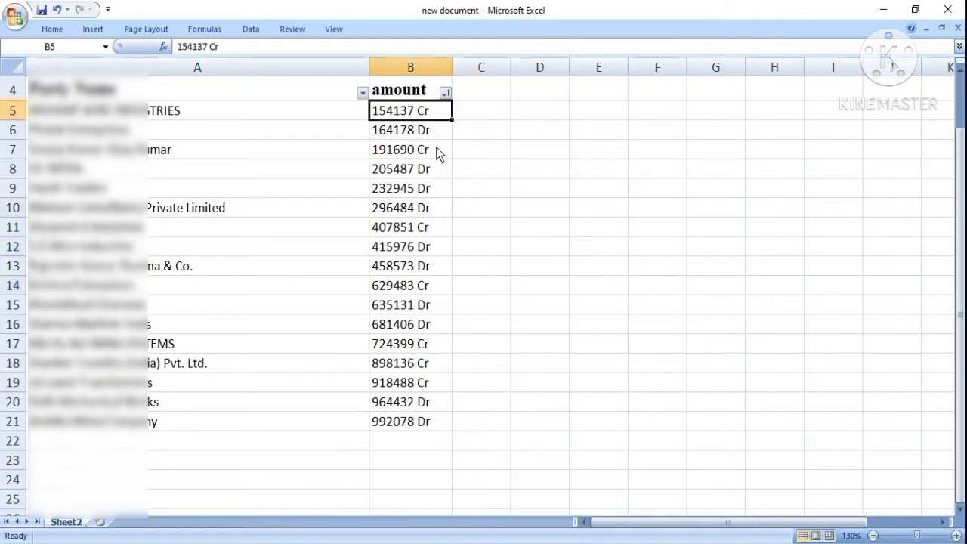
pyautogui.click(436, 151)
pyautogui.click(421, 231)
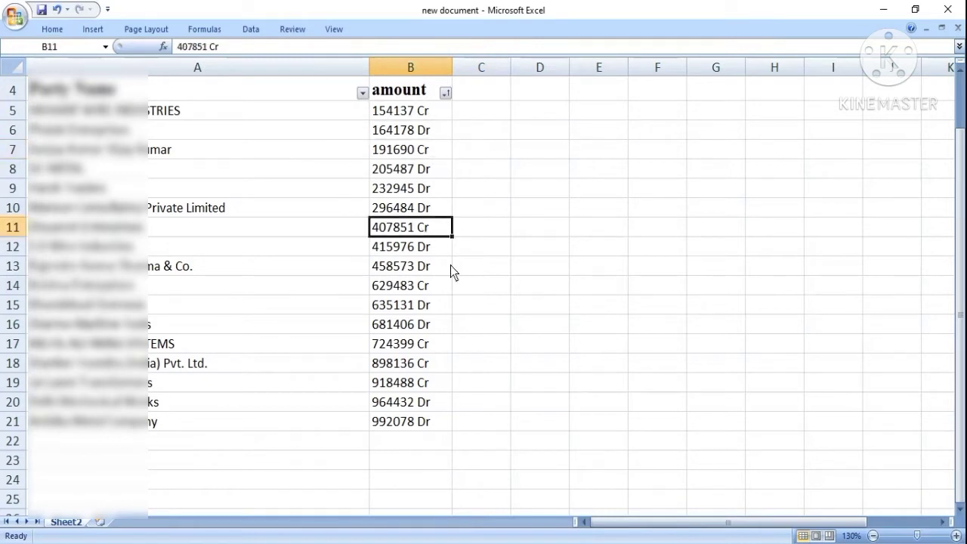
pyautogui.click(429, 285)
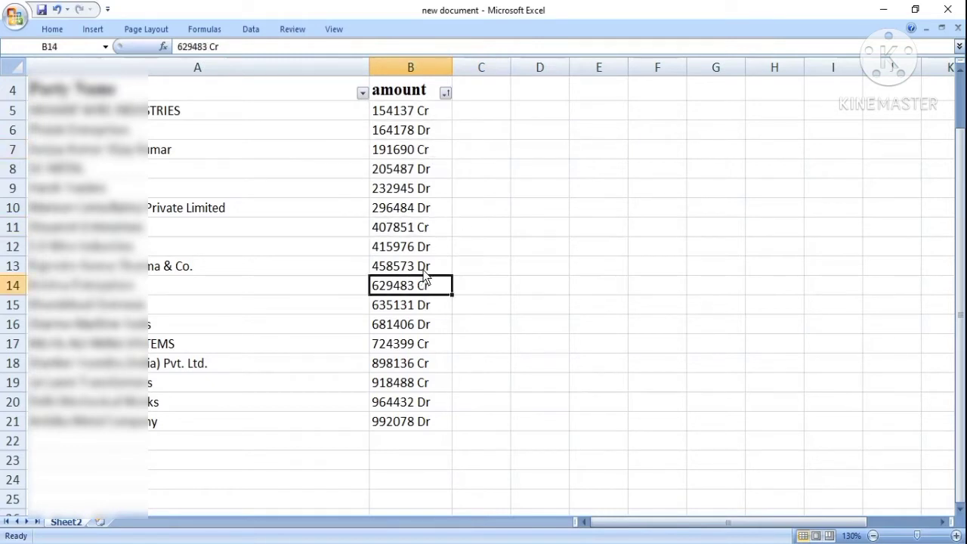
pyautogui.click(534, 228)
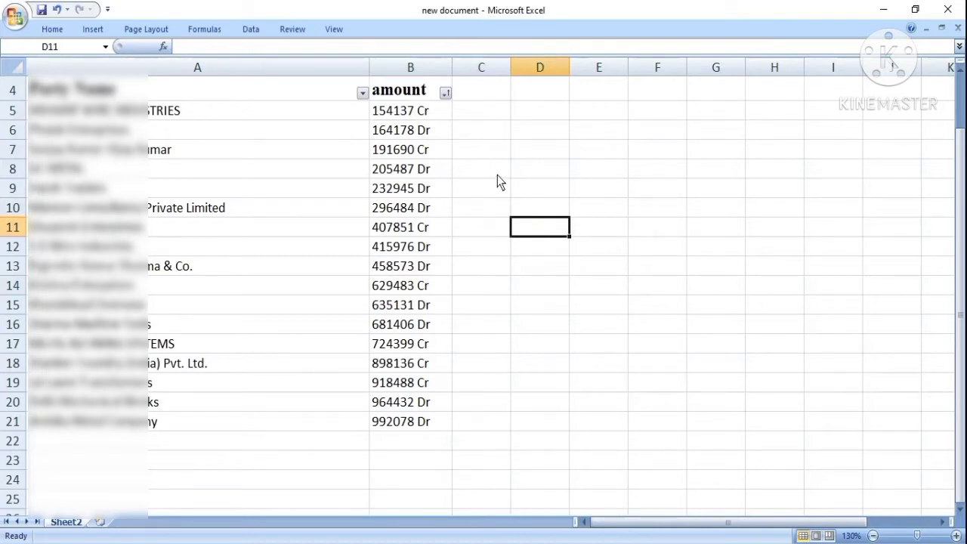
pyautogui.moveTo(427, 111); pyautogui.dragTo(438, 403)
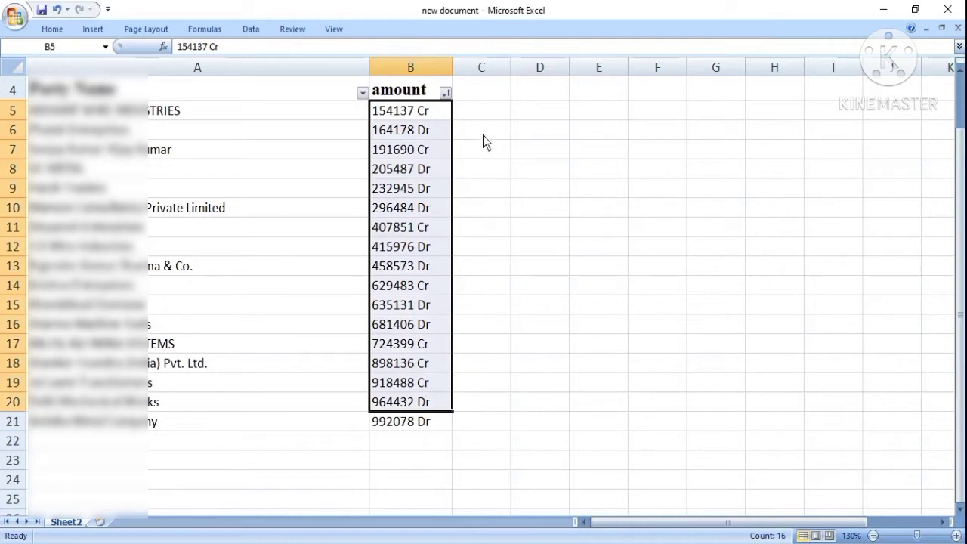
pyautogui.click(473, 115)
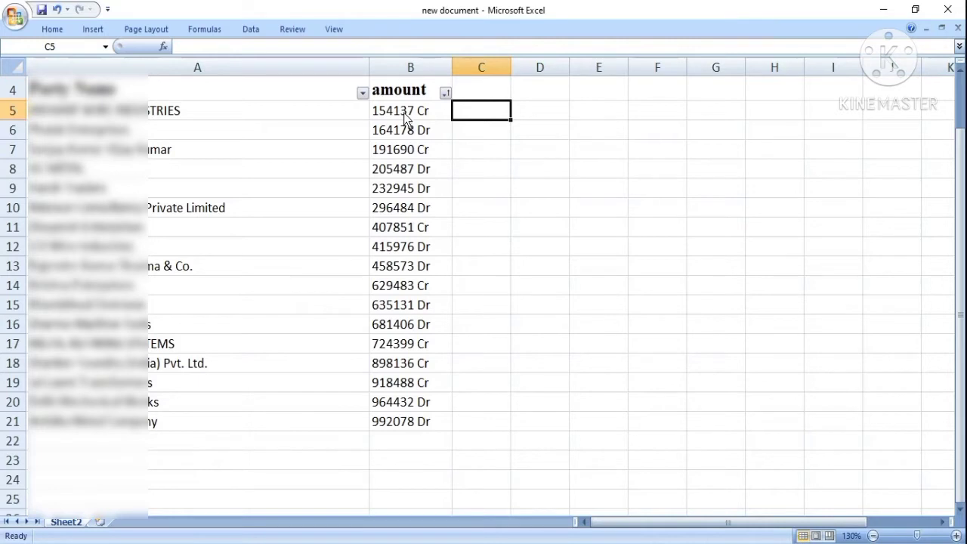
pyautogui.click(553, 153)
pyautogui.moveTo(477, 119); pyautogui.dragTo(553, 225)
pyautogui.click(639, 186)
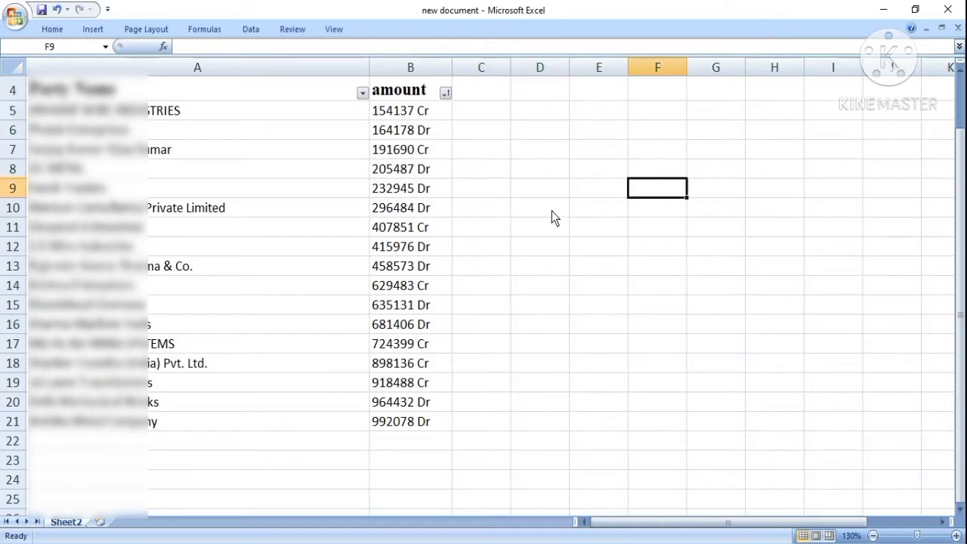
pyautogui.click(501, 235)
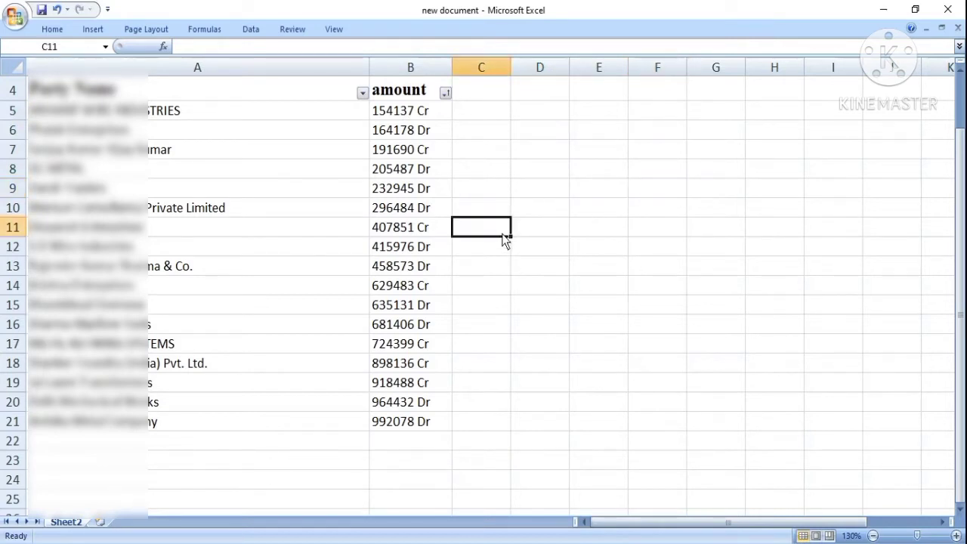
pyautogui.click(540, 206)
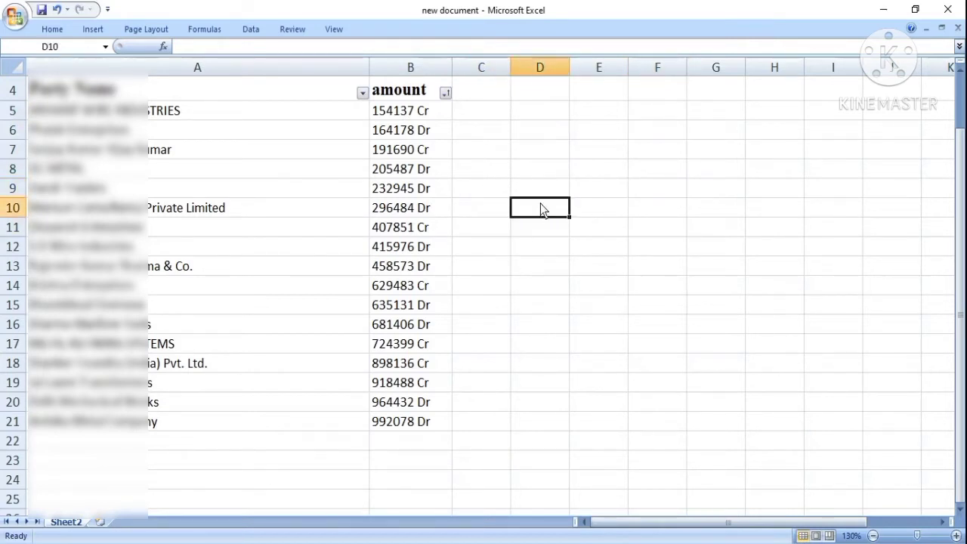
# Remove "dr" from all amounts in B5:B21 by replacing every occurrence with nothing.
pyautogui.moveTo(430, 115); pyautogui.dragTo(427, 425)
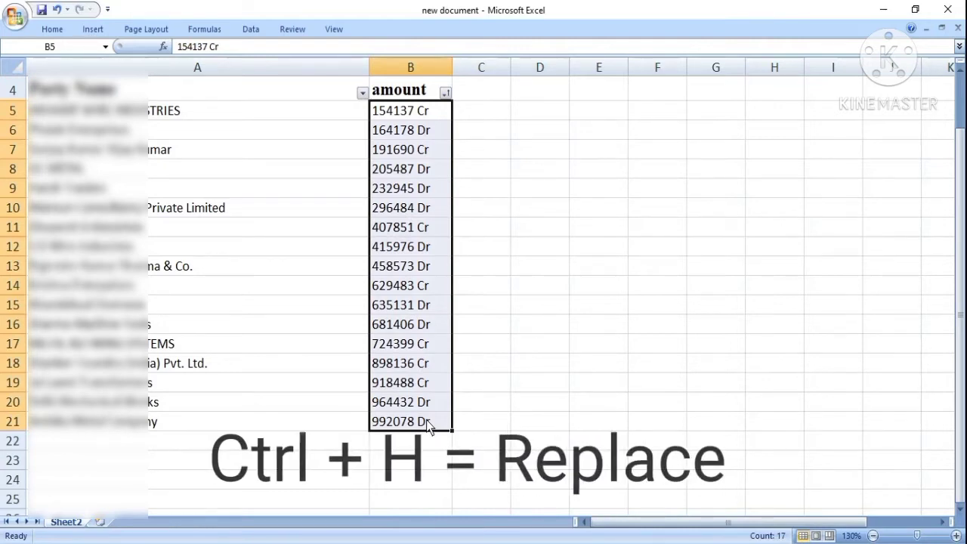
pyautogui.hotkey('ctrl', 'h')
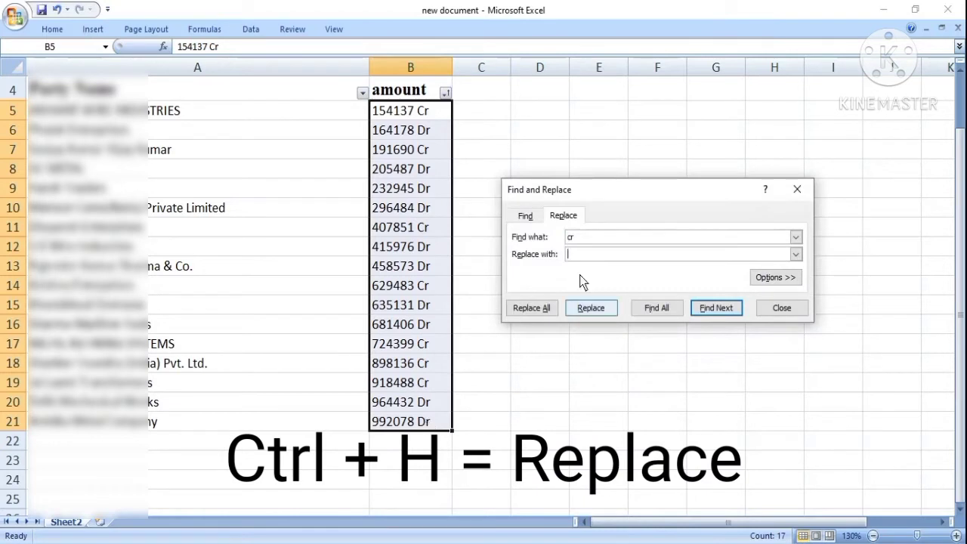
pyautogui.moveTo(649, 194); pyautogui.dragTo(610, 127)
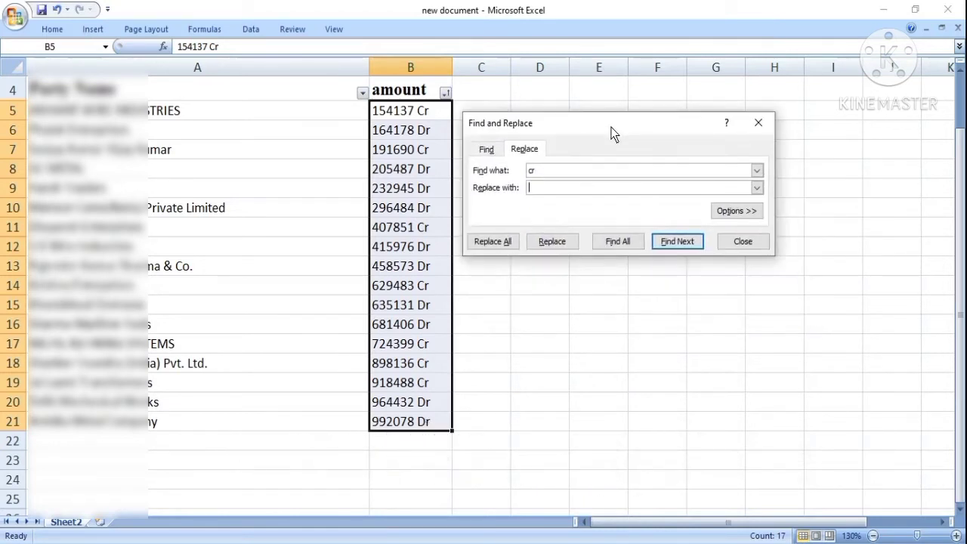
pyautogui.click(561, 170)
pyautogui.press('BackSpace')
pyautogui.press('BackSpace')
pyautogui.write('dr')
pyautogui.press('Tab')
pyautogui.click(493, 242)
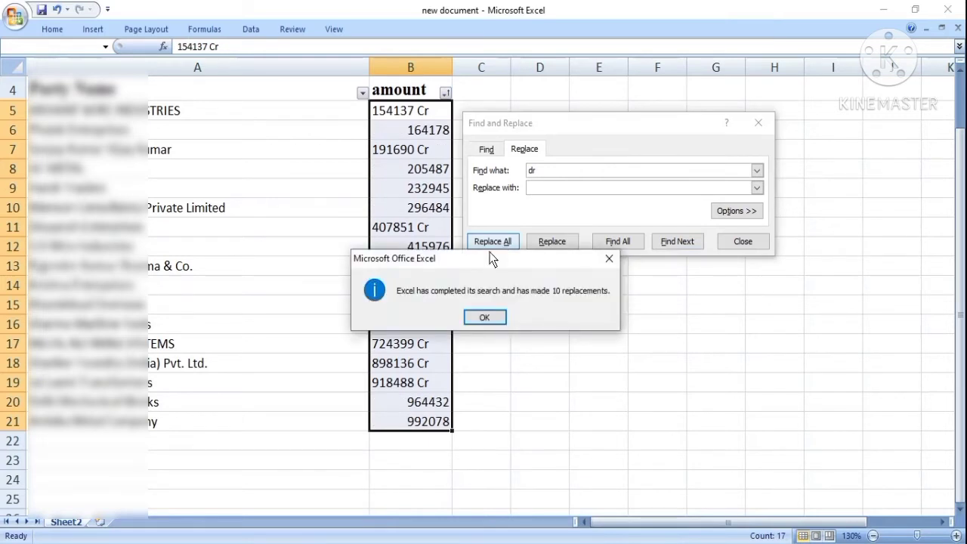
pyautogui.moveTo(489, 253); pyautogui.dragTo(478, 165)
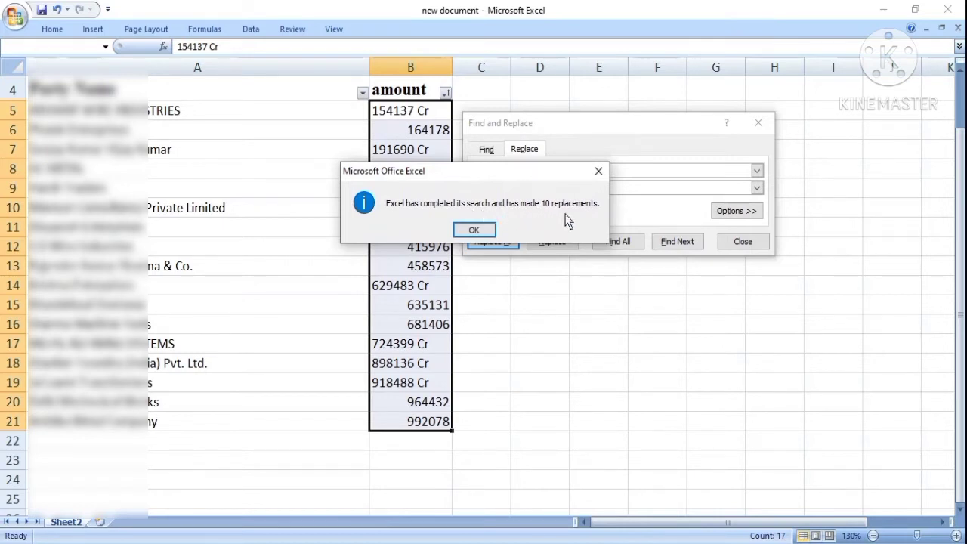
pyautogui.click(481, 235)
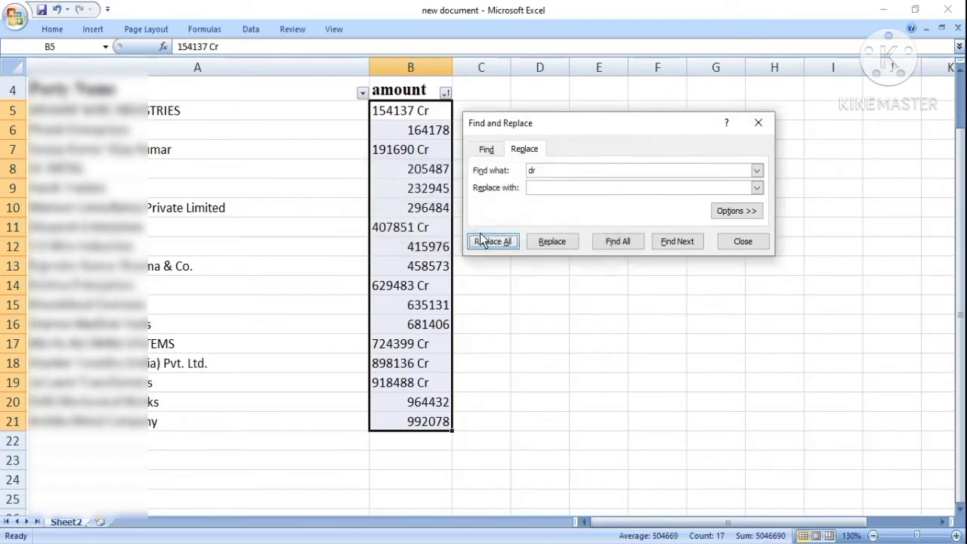
pyautogui.click(744, 244)
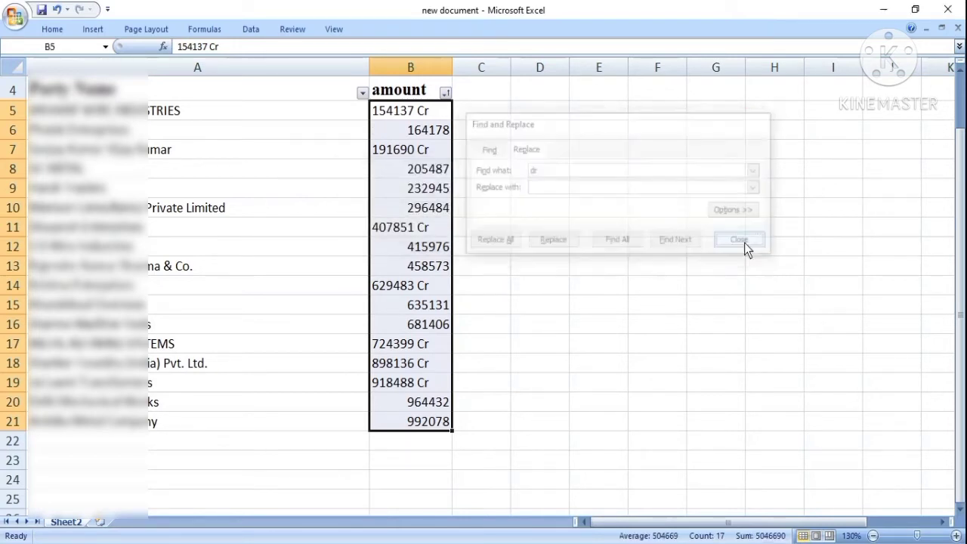
# Check the amounts in column B whose Dr suffix was removed.
pyautogui.click(506, 151)
pyautogui.click(433, 131)
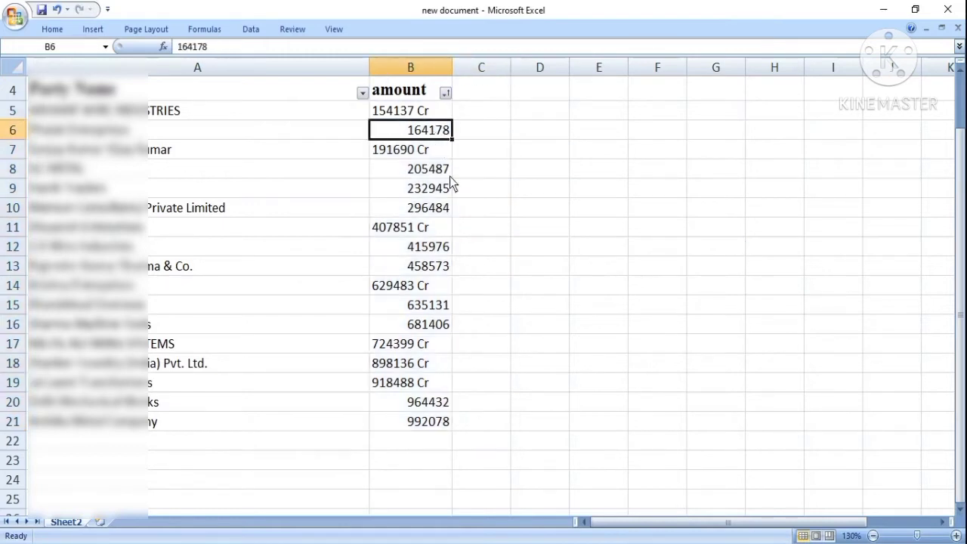
pyautogui.click(447, 170)
pyautogui.click(446, 188)
pyautogui.click(445, 209)
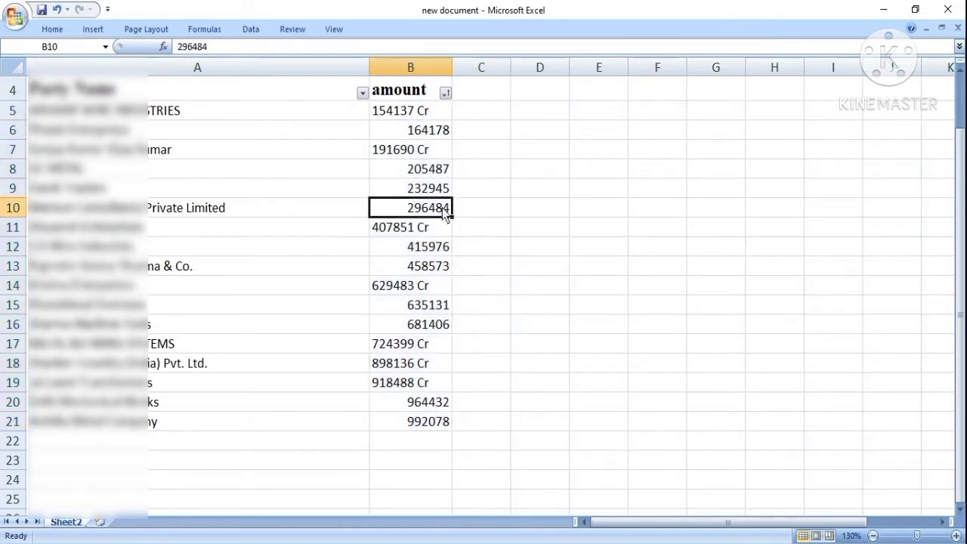
pyautogui.click(445, 265)
pyautogui.click(448, 324)
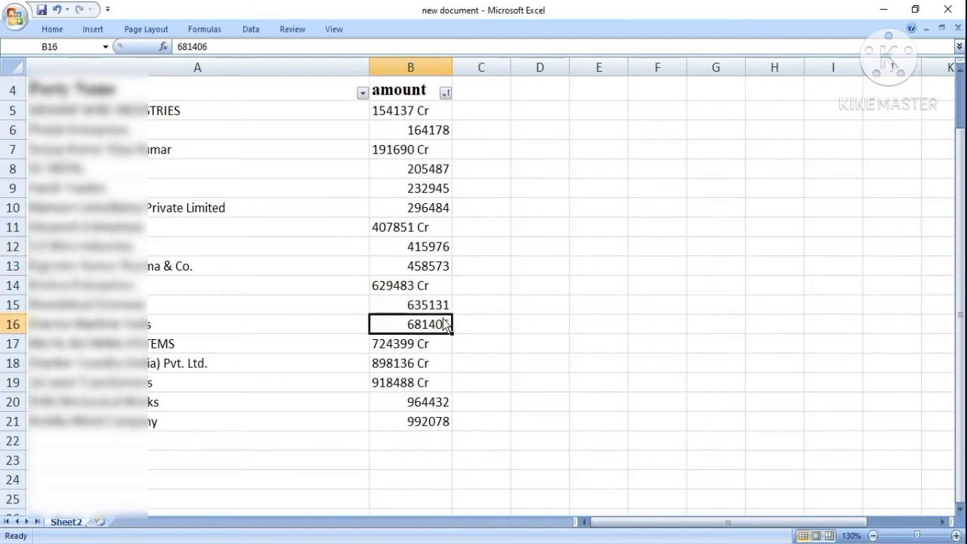
pyautogui.click(458, 306)
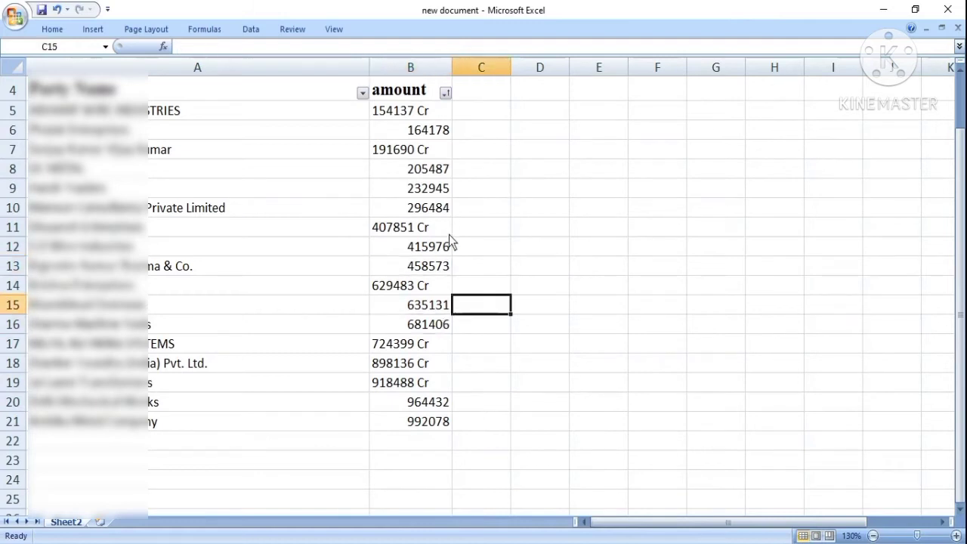
pyautogui.scroll(1, 447, 235)
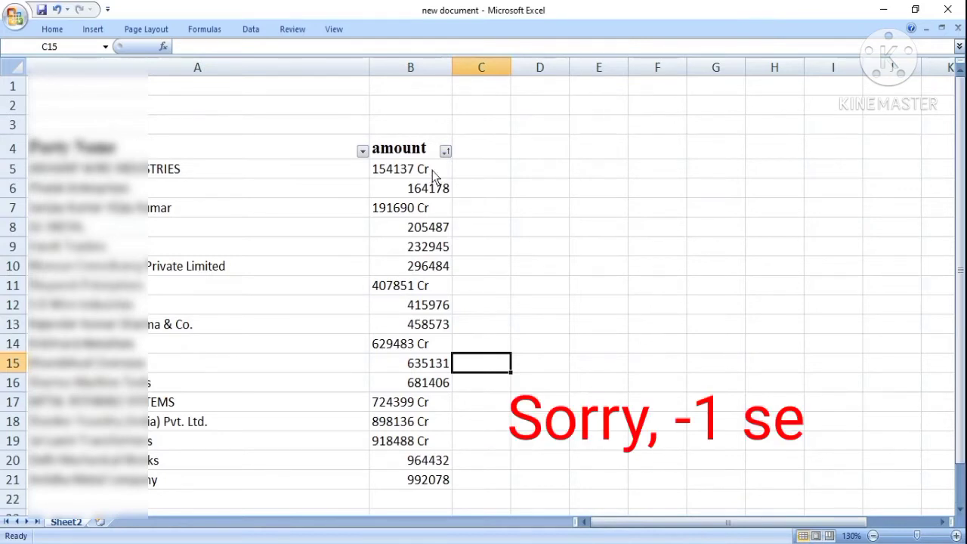
# Enter -1 in cell D5 and copy that cell.
pyautogui.click(551, 175)
pyautogui.press('Down')
pyautogui.click(524, 171)
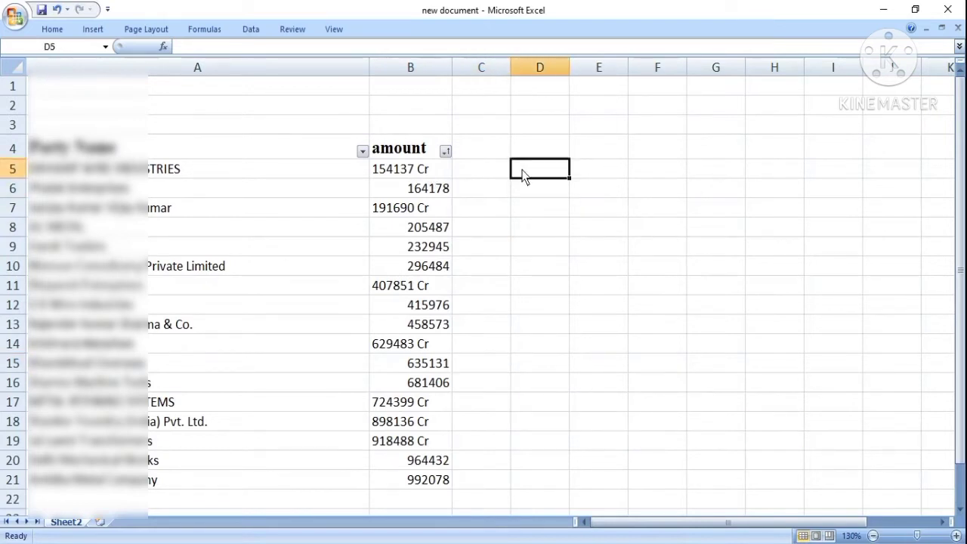
pyautogui.write('-1')
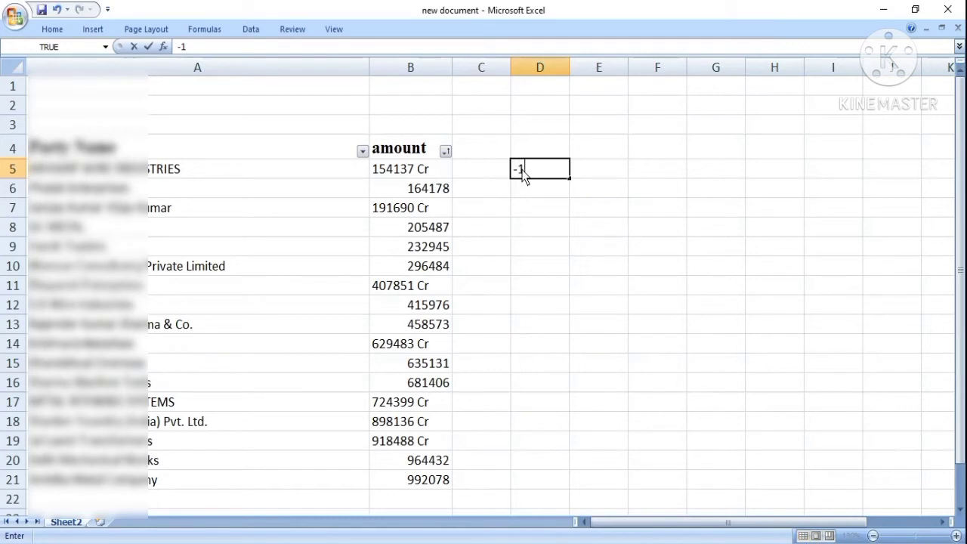
pyautogui.press('Return')
pyautogui.click(523, 175)
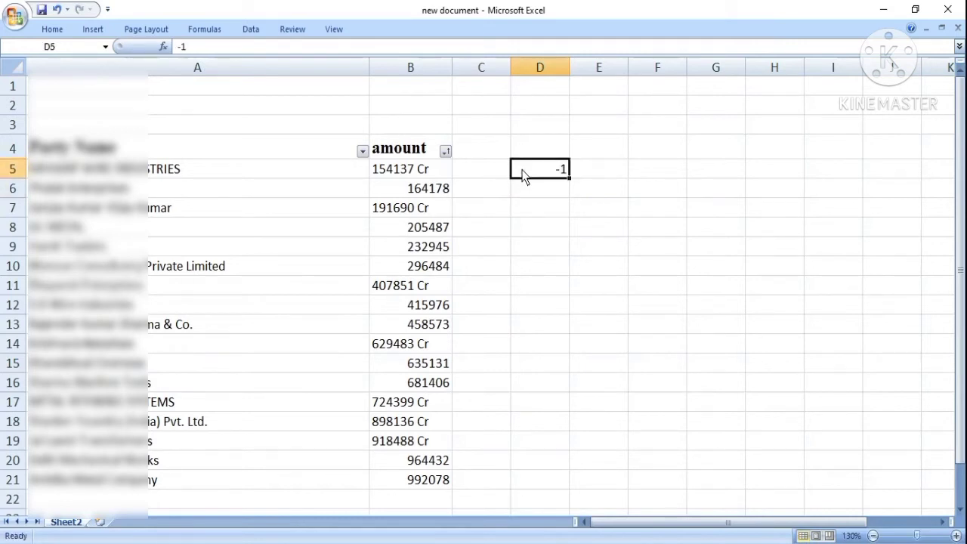
pyautogui.hotkey('ctrl', 'c')
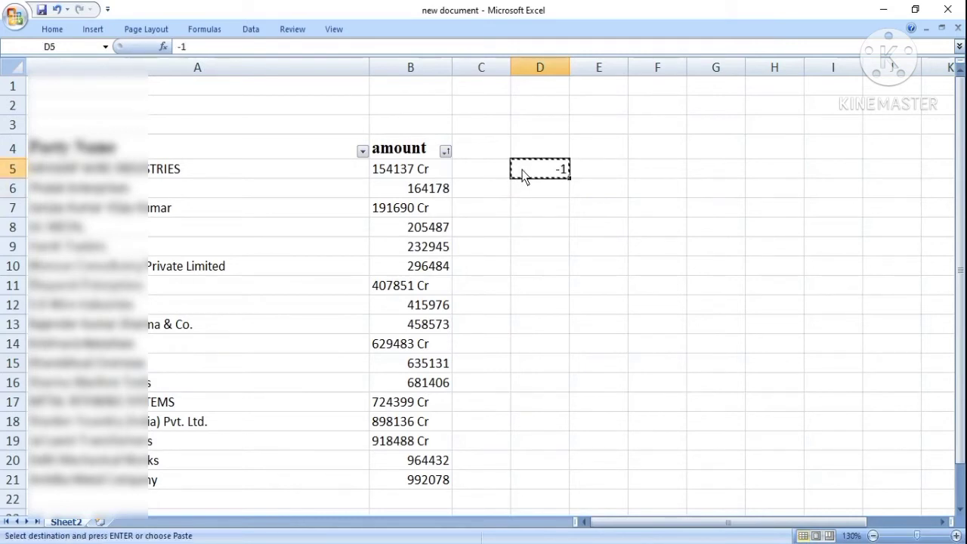
# Find all cells containing "cr" within the amounts in B5:B21.
pyautogui.scroll(-1, 523, 175)
pyautogui.moveTo(419, 112); pyautogui.dragTo(431, 421)
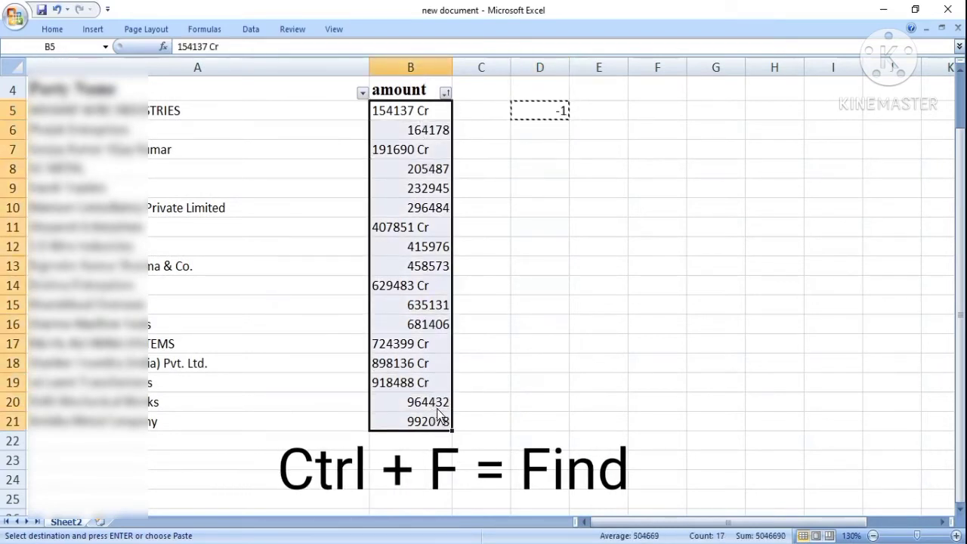
pyautogui.hotkey('ctrl', 'f')
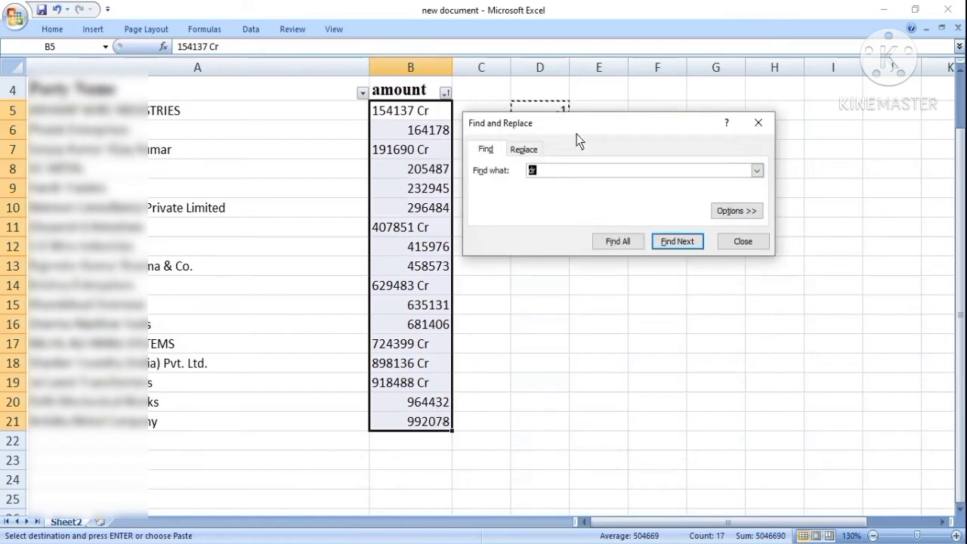
pyautogui.moveTo(582, 129); pyautogui.dragTo(572, 123)
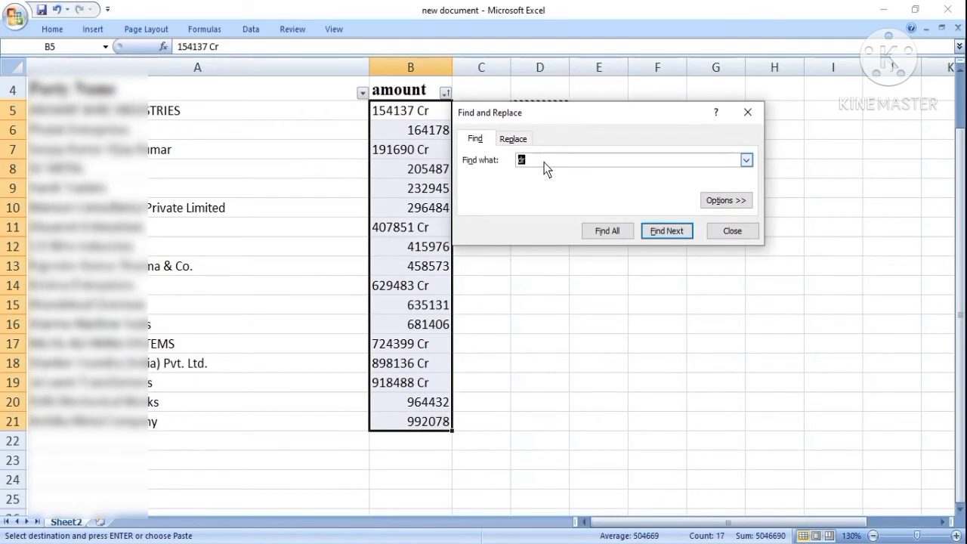
pyautogui.write('cr')
pyautogui.click(613, 231)
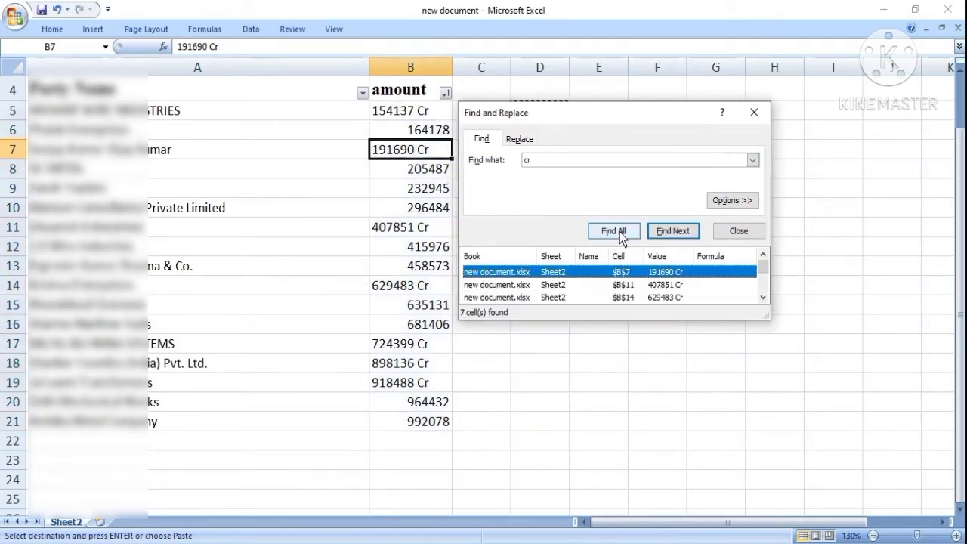
# Enlarge the search results list and select all found cells containing "cr" in column B.
pyautogui.moveTo(627, 113); pyautogui.dragTo(563, 67)
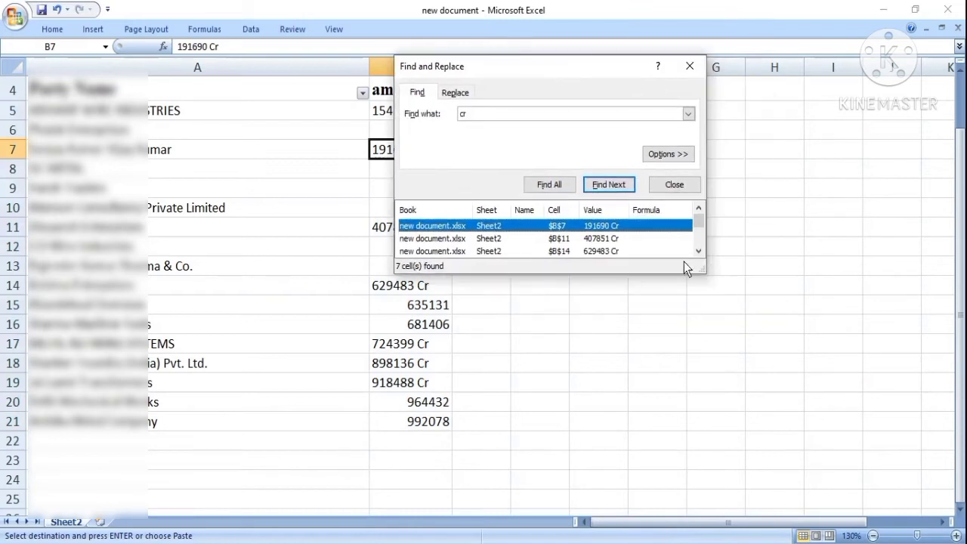
pyautogui.moveTo(701, 274); pyautogui.dragTo(767, 374)
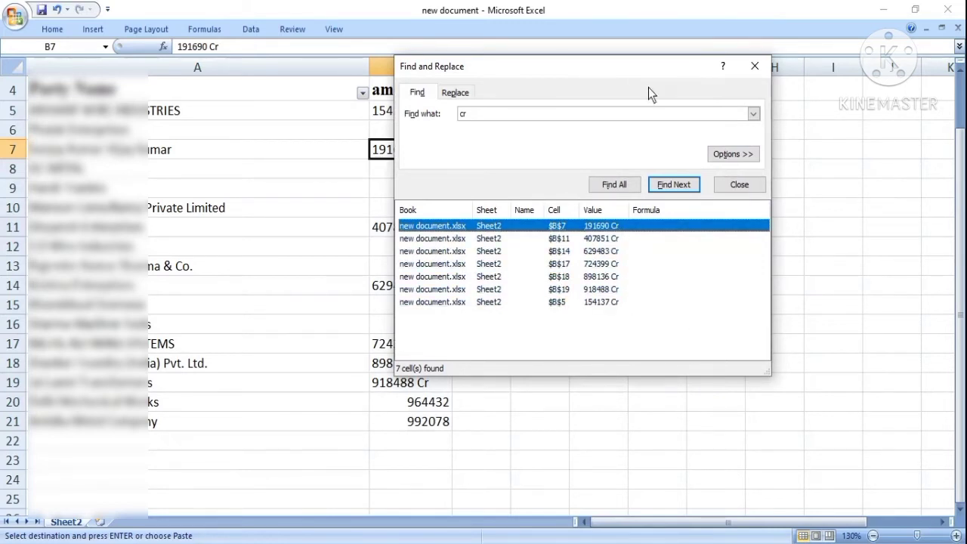
pyautogui.moveTo(635, 65); pyautogui.dragTo(592, 49)
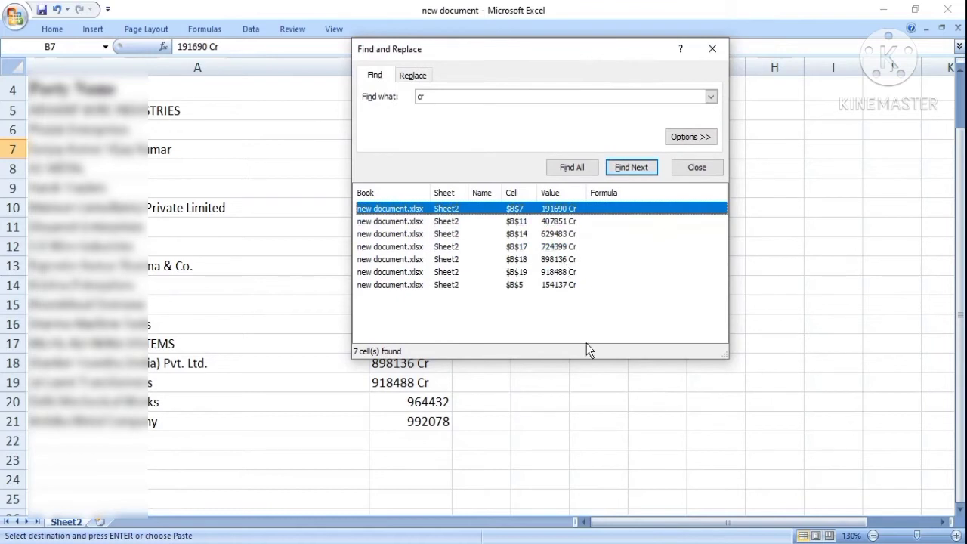
pyautogui.click(656, 259)
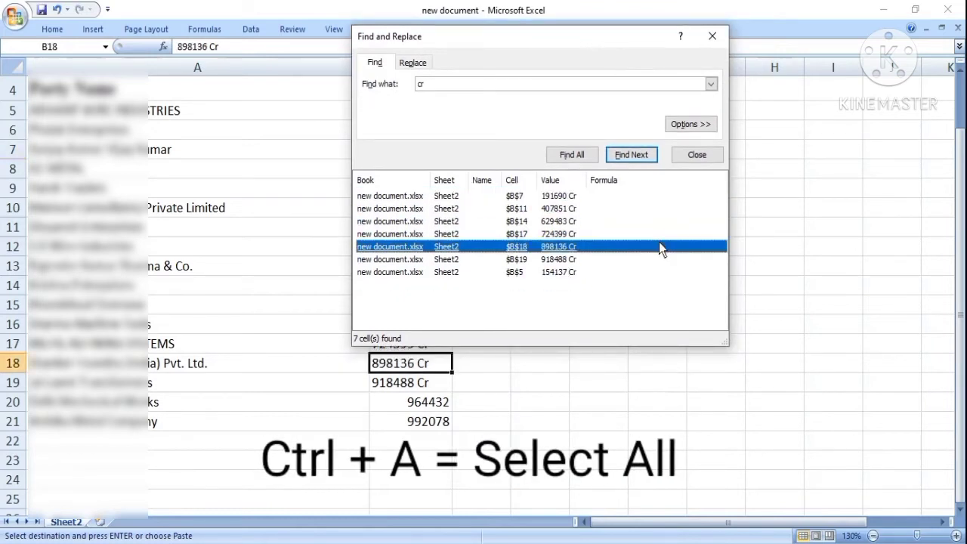
pyautogui.hotkey('ctrl', 'a')
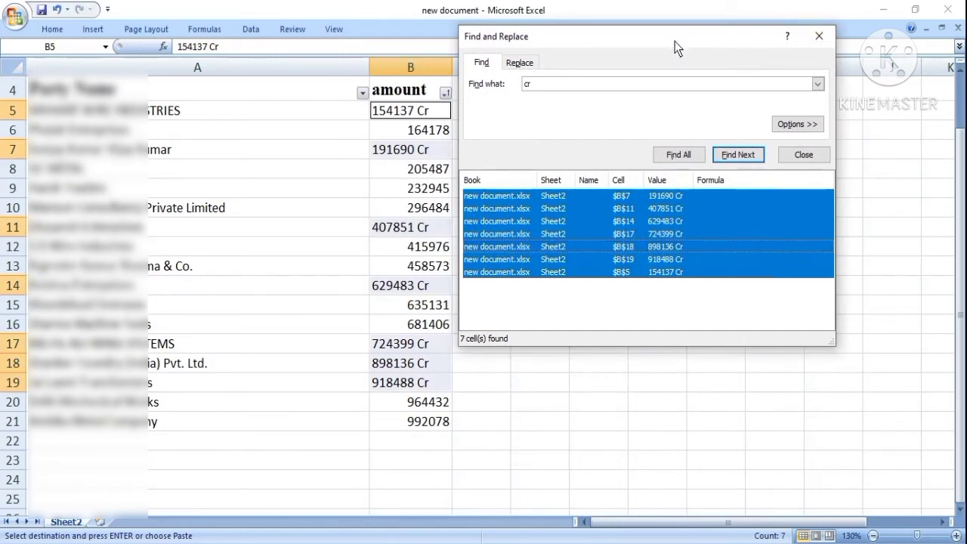
pyautogui.moveTo(675, 41); pyautogui.dragTo(706, 55)
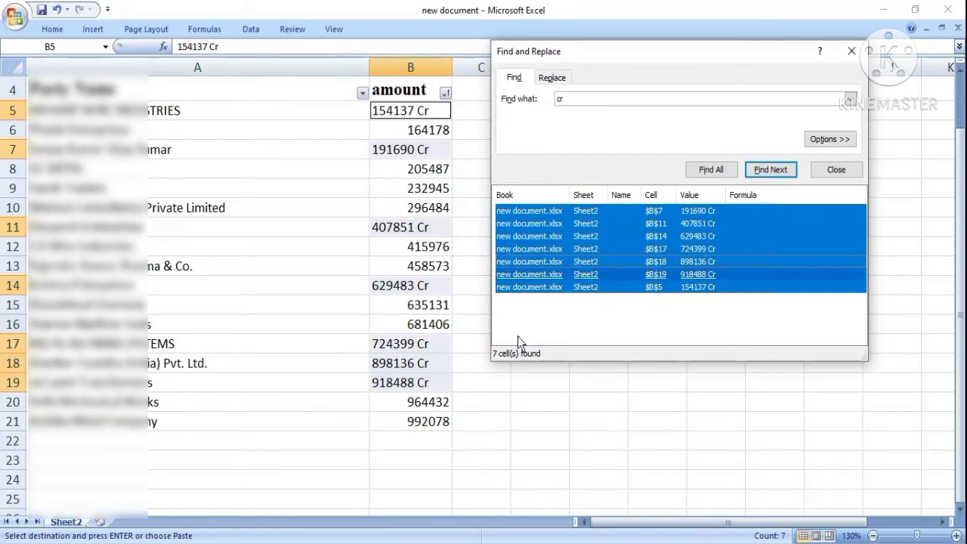
pyautogui.moveTo(669, 57)
pyautogui.mouseDown()
pyautogui.moveTo(652, 66)
pyautogui.moveTo(663, 53)
pyautogui.mouseUp()
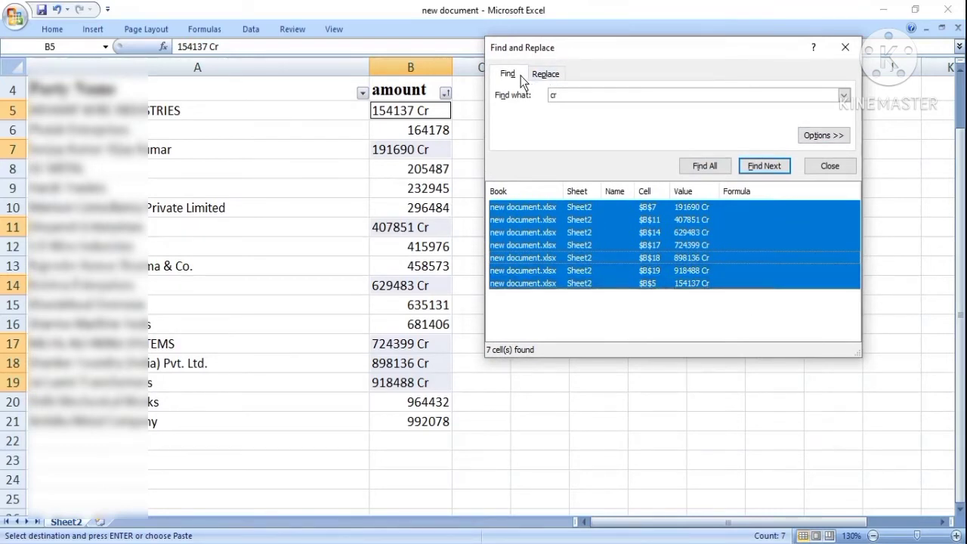
pyautogui.click(555, 76)
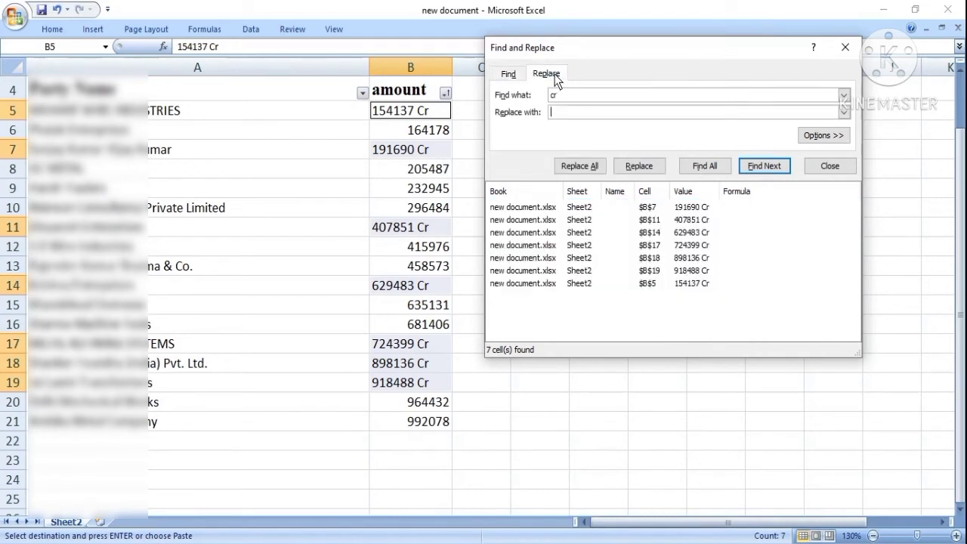
pyautogui.click(508, 74)
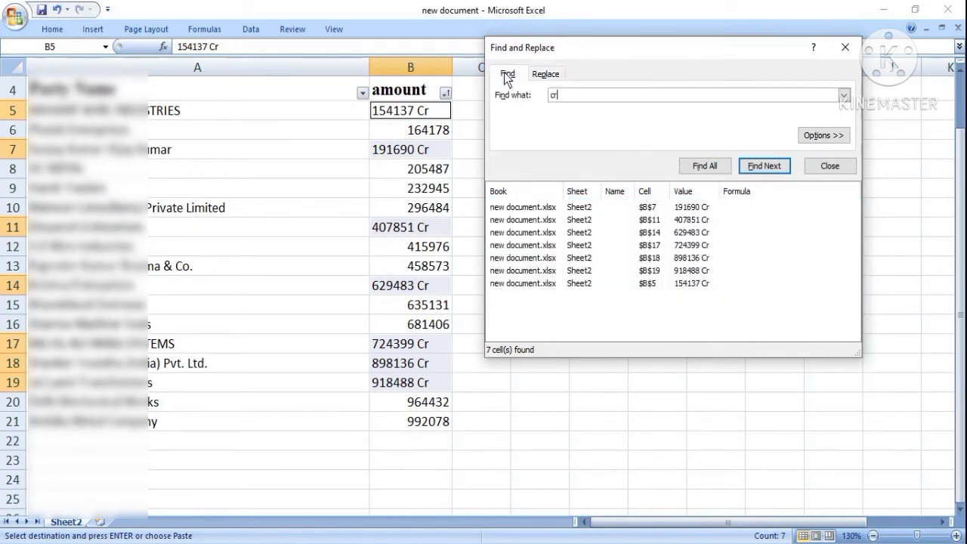
pyautogui.click(547, 74)
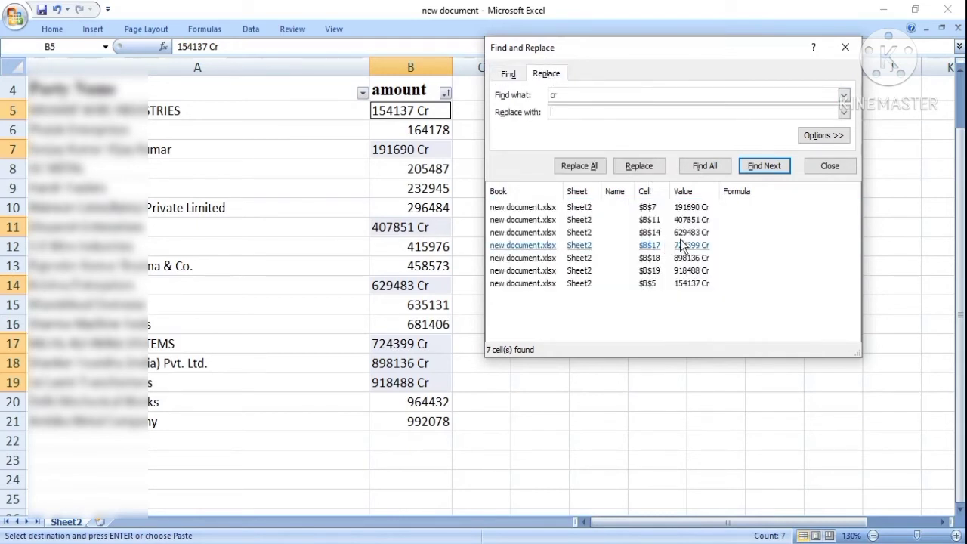
pyautogui.click(510, 77)
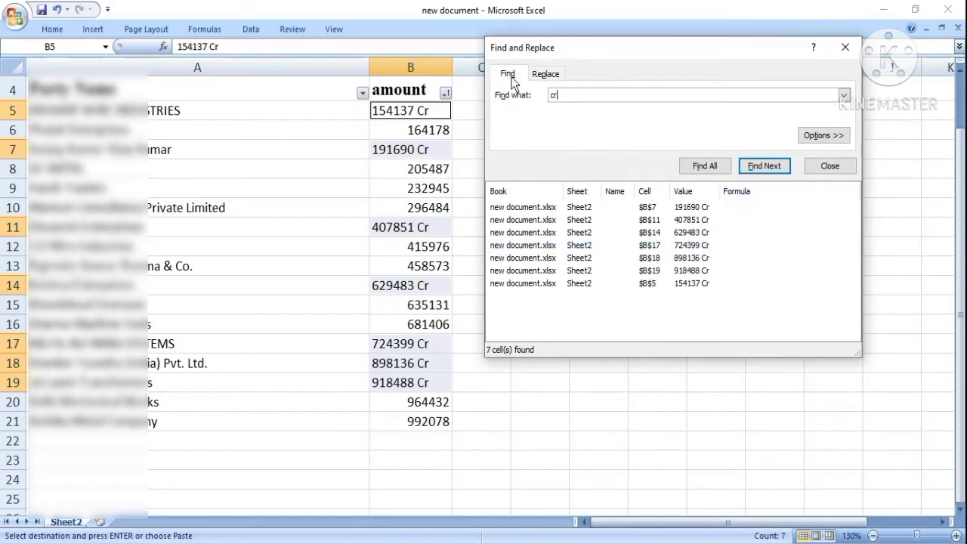
pyautogui.click(731, 258)
pyautogui.hotkey('ctrl', 'a')
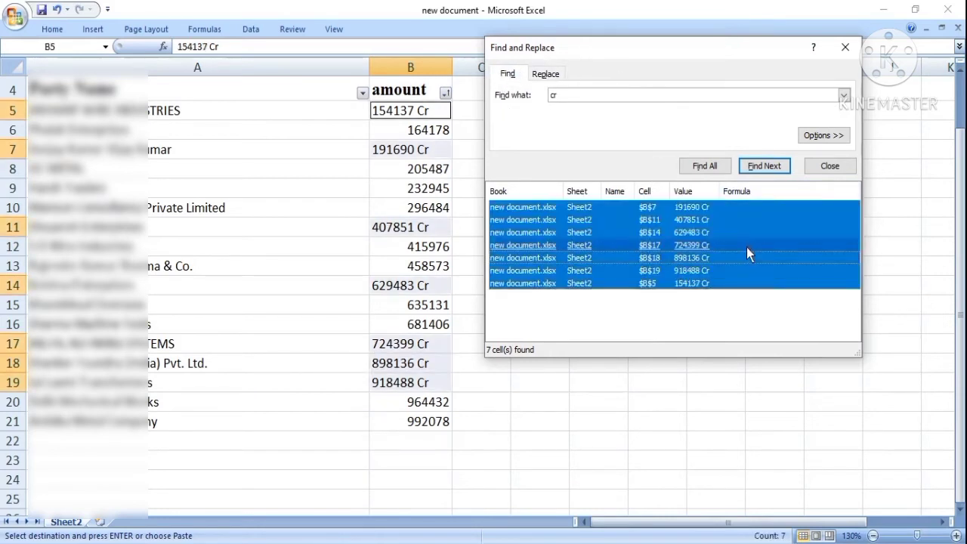
# Replace every "cr" in the selected amounts with nothing and close the Find and Replace dialog.
pyautogui.click(547, 76)
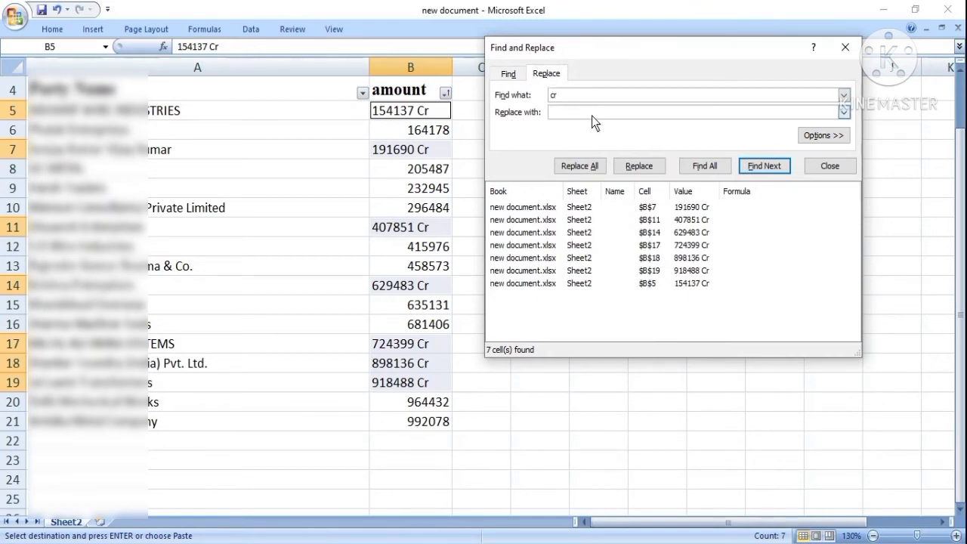
pyautogui.click(588, 170)
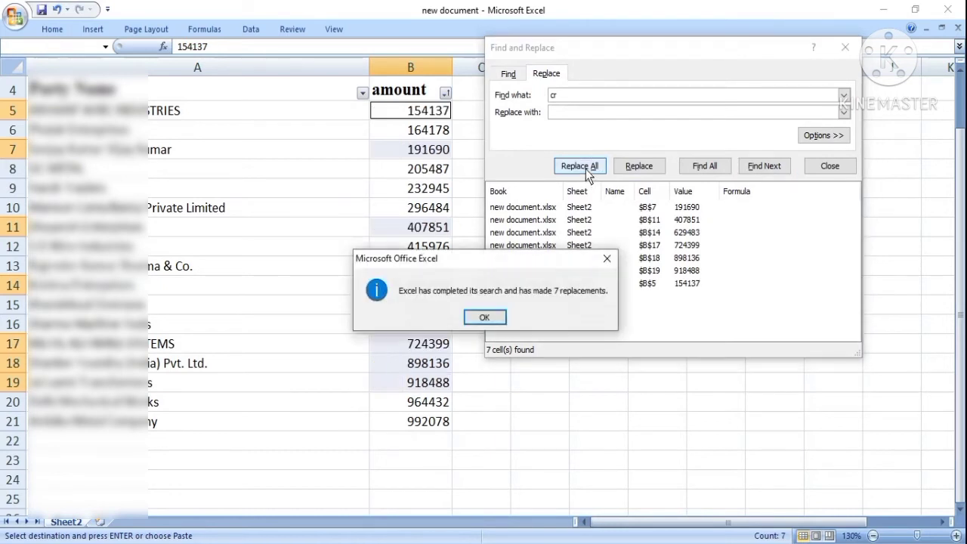
pyautogui.moveTo(490, 260); pyautogui.dragTo(474, 173)
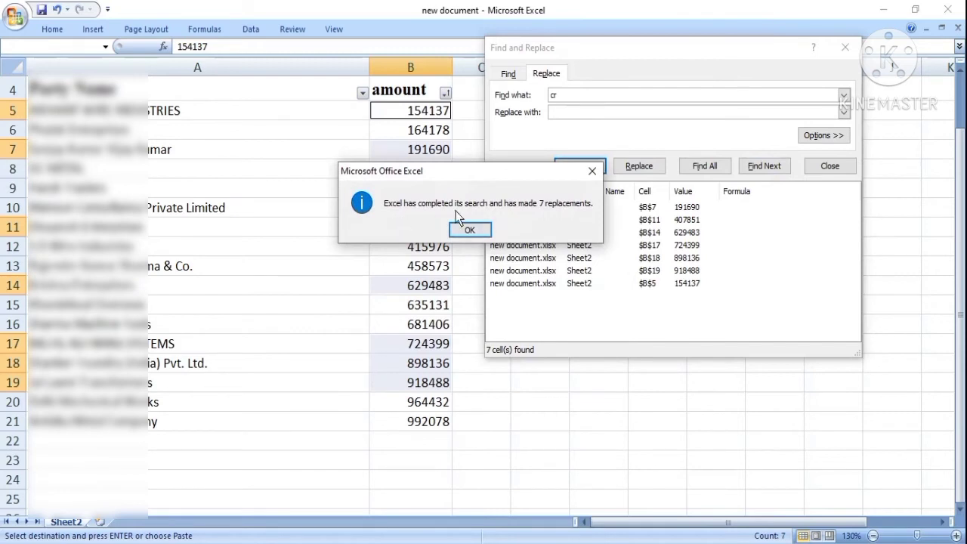
pyautogui.click(472, 230)
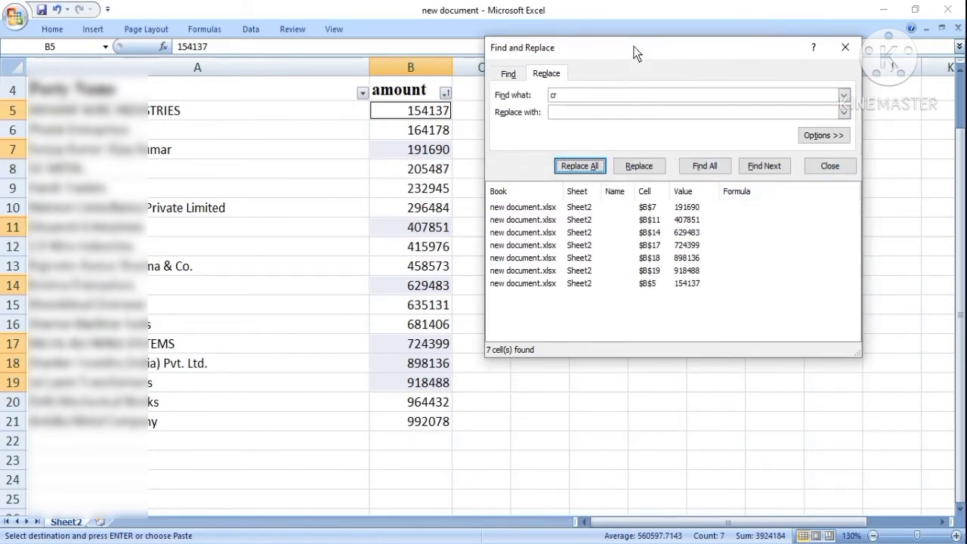
pyautogui.moveTo(634, 53); pyautogui.dragTo(473, 38)
pyautogui.click(656, 153)
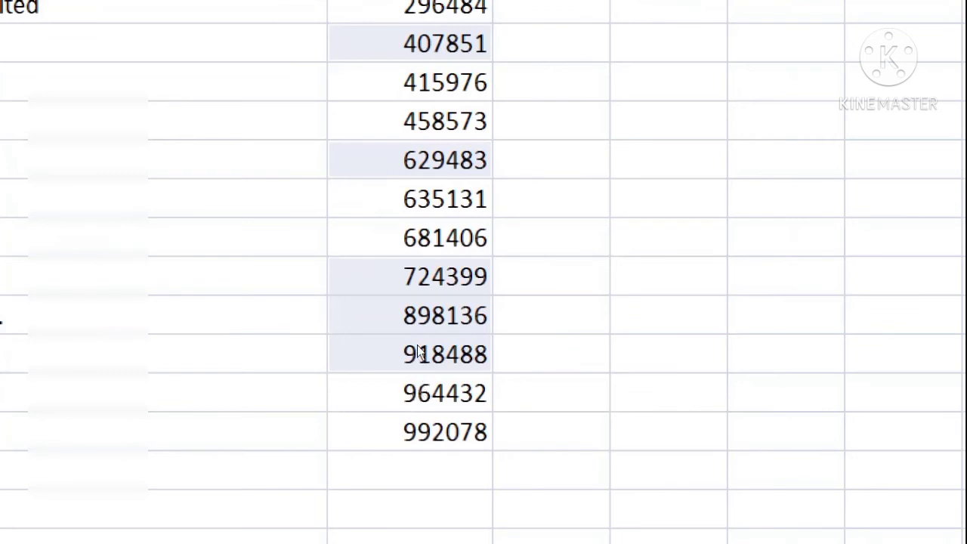
# Multiply the selected former Cr amounts by the copied -1 using Paste Special with the Multiply operation, and end copy mode.
pyautogui.scroll(1, 417, 352)
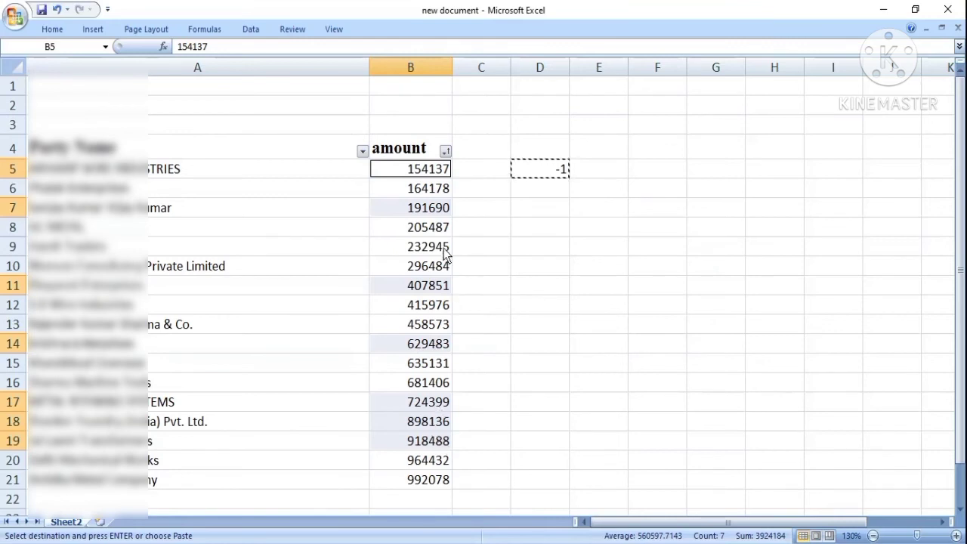
pyautogui.rightClick(393, 209)
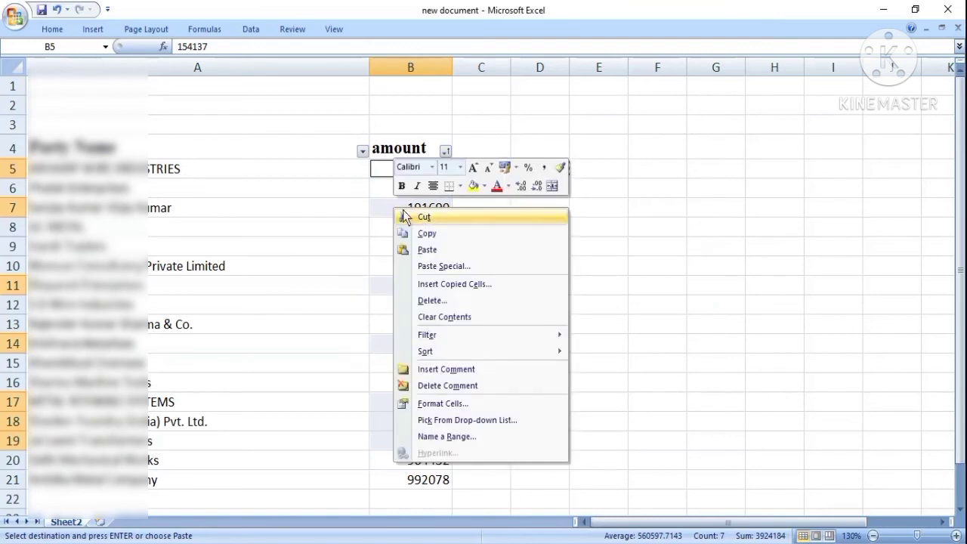
pyautogui.click(443, 267)
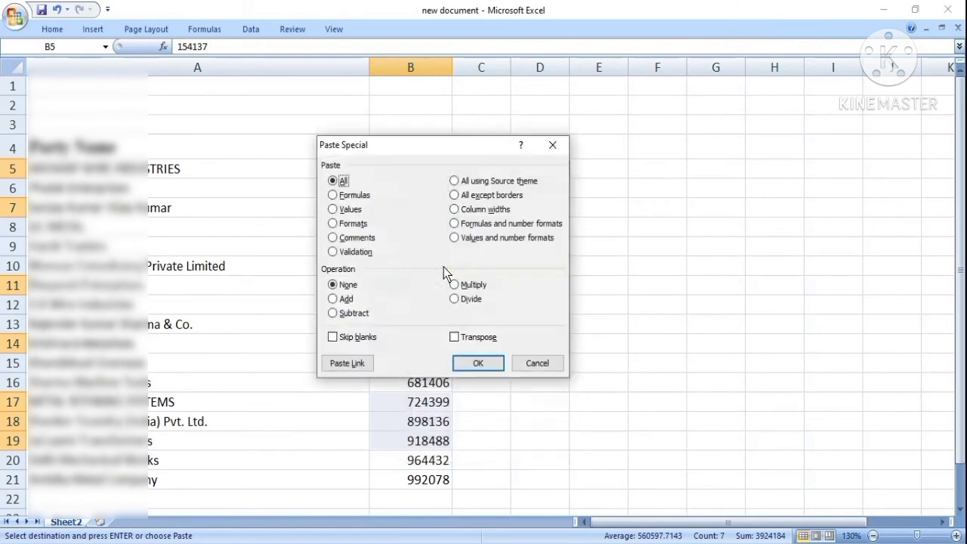
pyautogui.moveTo(449, 148); pyautogui.dragTo(436, 117)
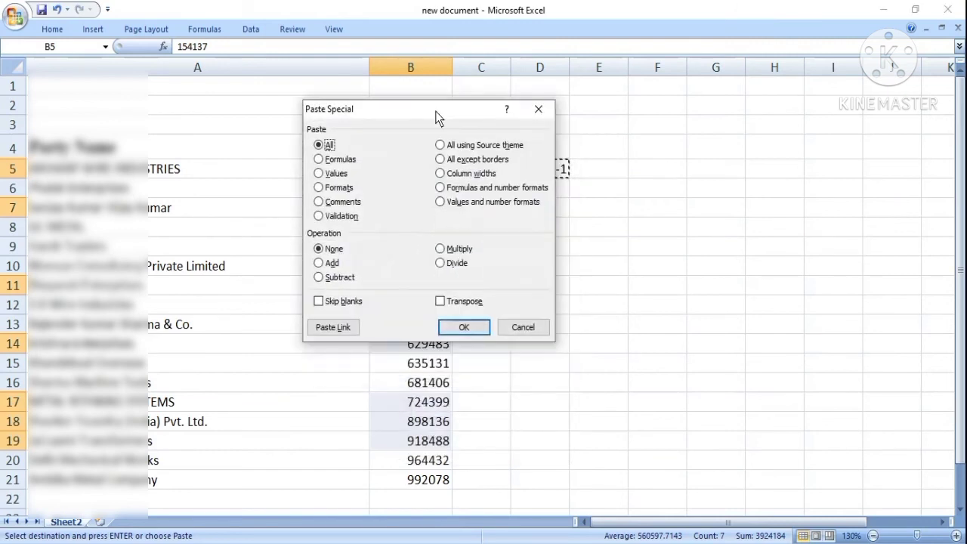
pyautogui.click(444, 251)
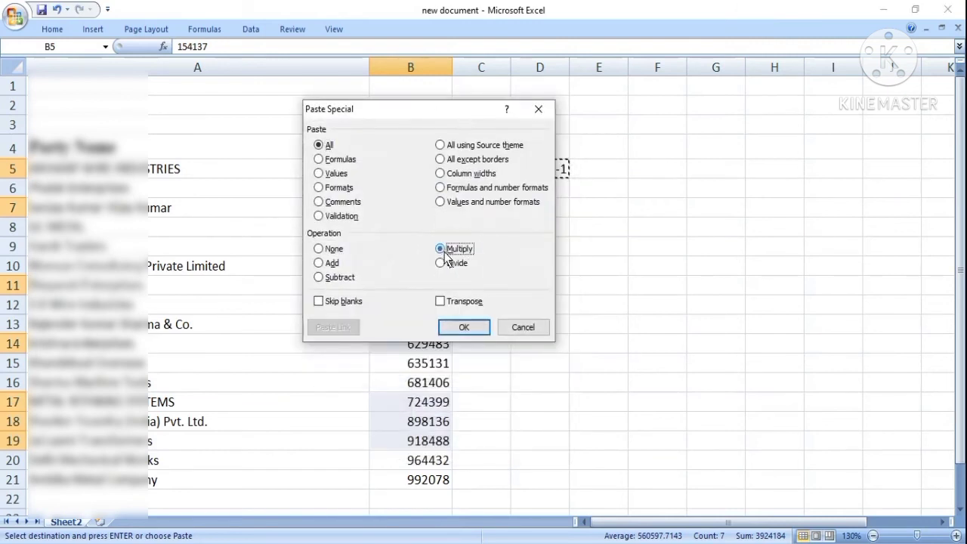
pyautogui.click(334, 250)
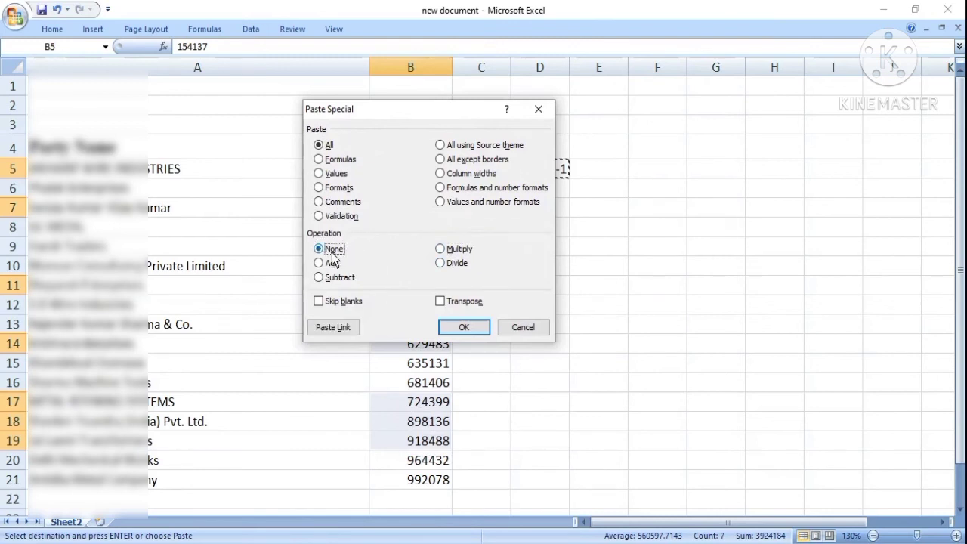
pyautogui.click(440, 249)
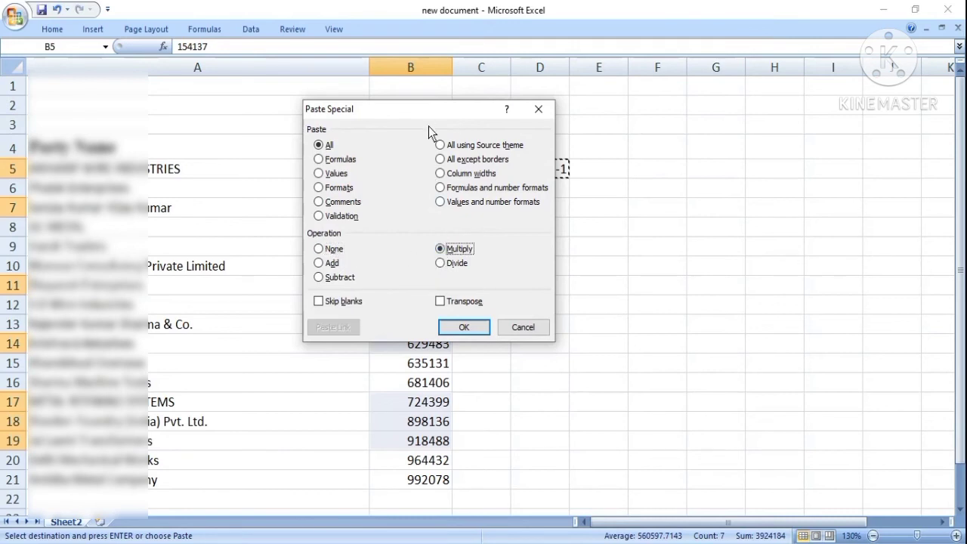
pyautogui.moveTo(428, 111); pyautogui.dragTo(191, 127)
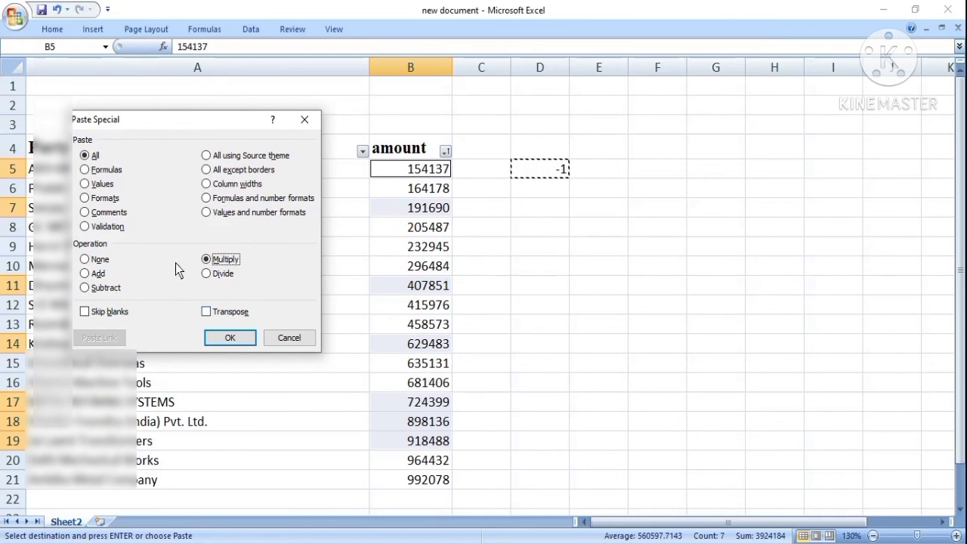
pyautogui.moveTo(212, 121); pyautogui.dragTo(367, 110)
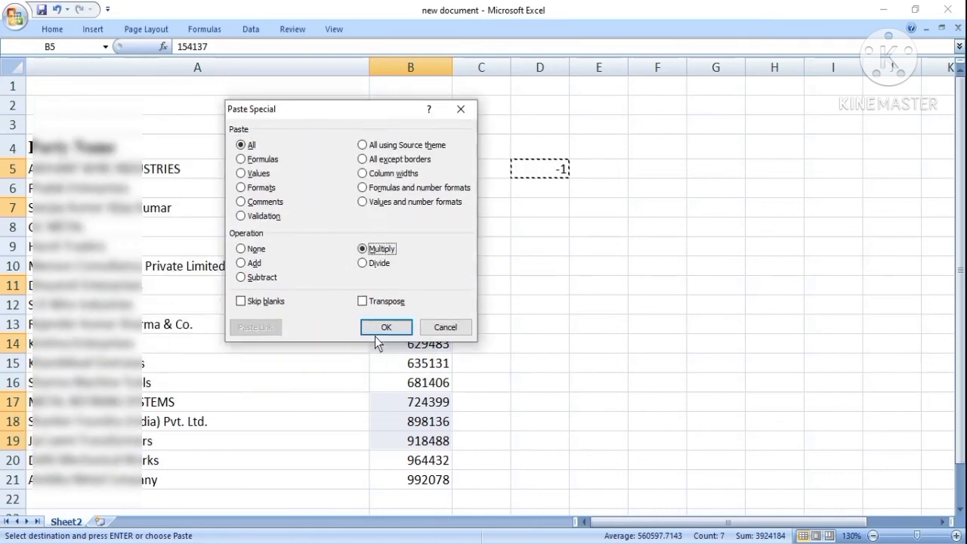
pyautogui.click(384, 328)
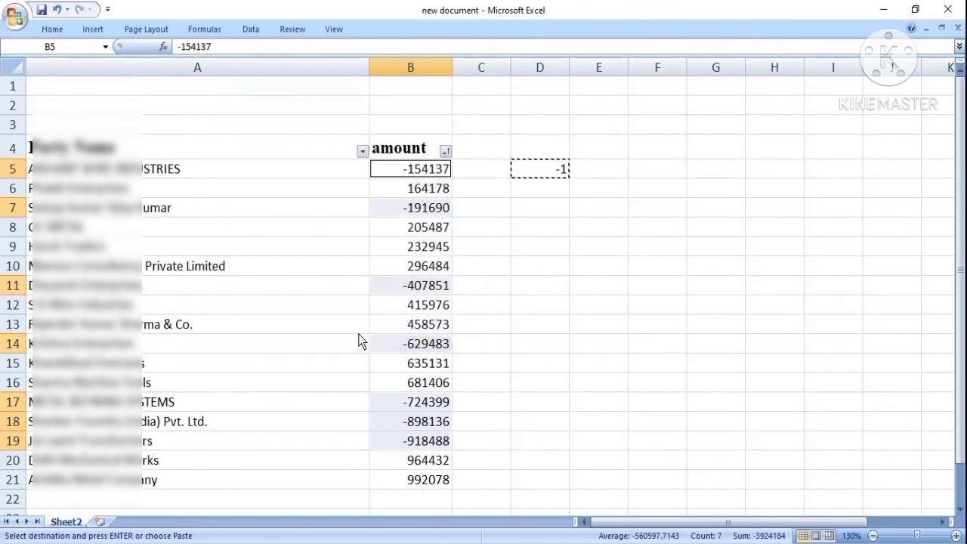
pyautogui.press('Escape')
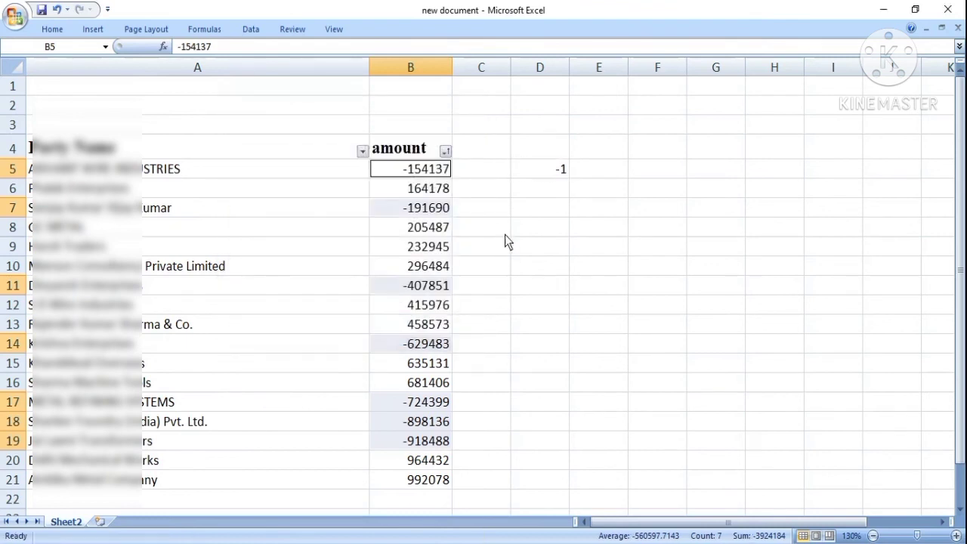
# Check the converted Cr amounts in cells B5, B7, B11, B14, B17, B18 and B19.
pyautogui.click(431, 172)
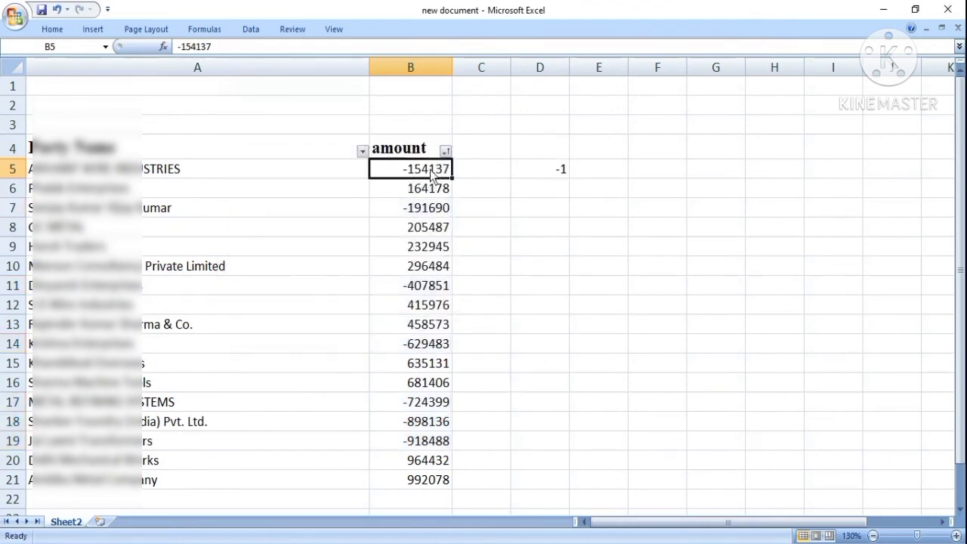
pyautogui.click(435, 210)
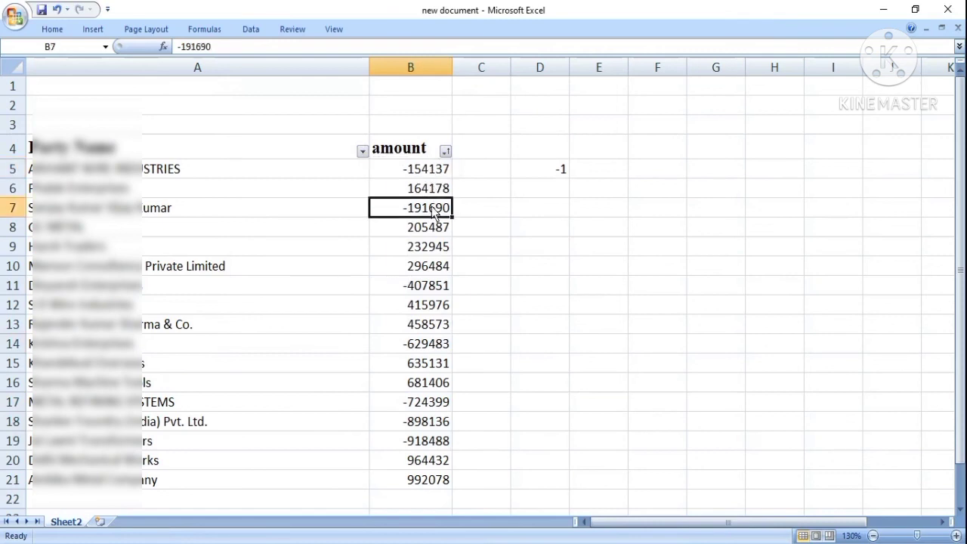
pyautogui.click(433, 287)
pyautogui.click(433, 348)
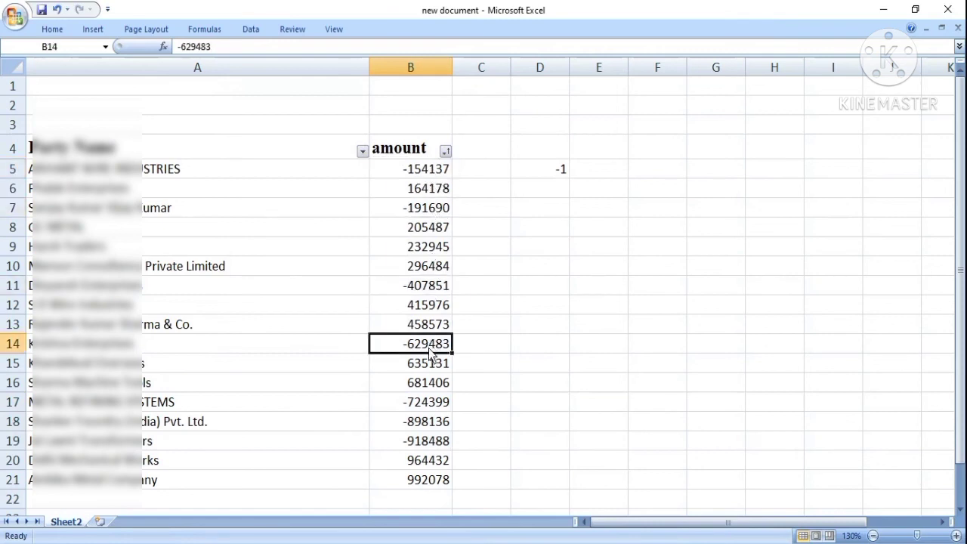
pyautogui.click(435, 407)
pyautogui.click(434, 425)
pyautogui.click(434, 441)
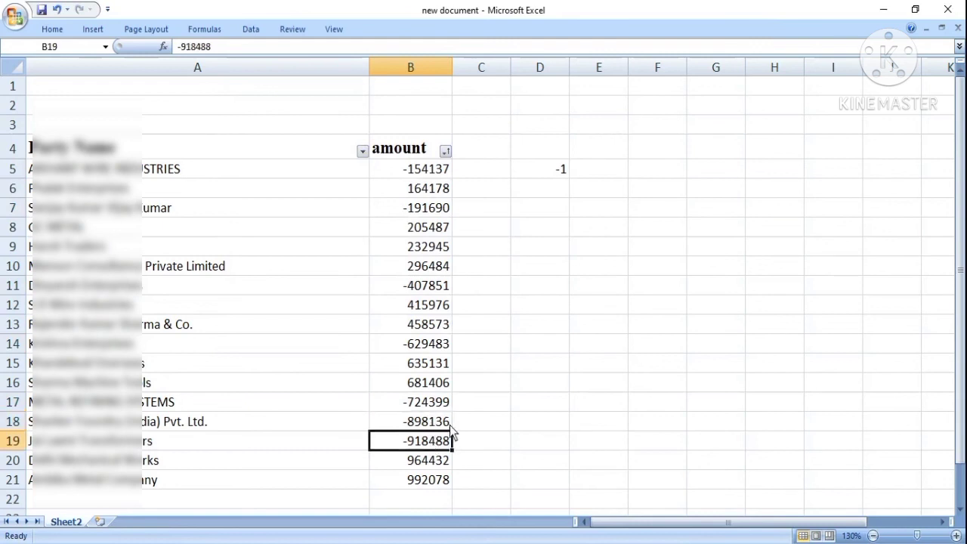
pyautogui.scroll(-1, 539, 370)
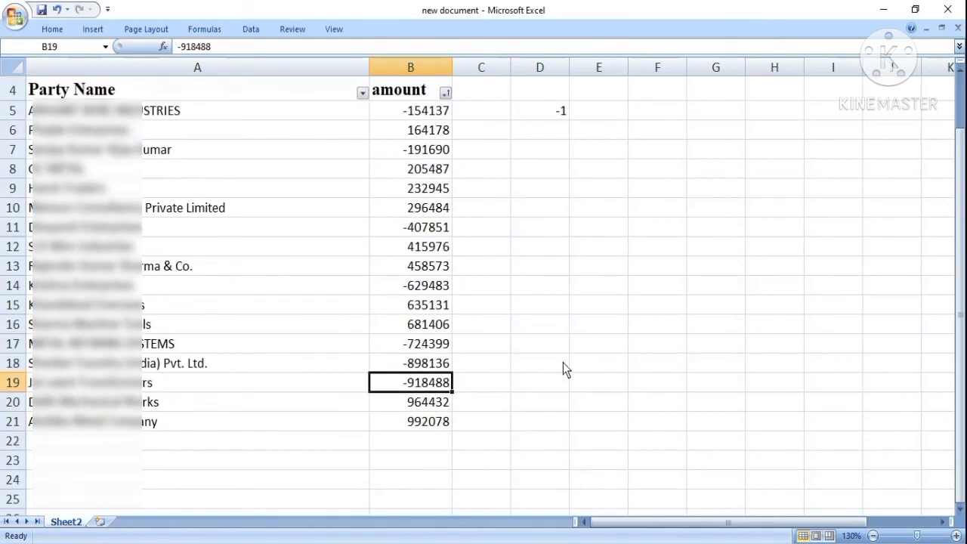
pyautogui.scroll(1, 563, 361)
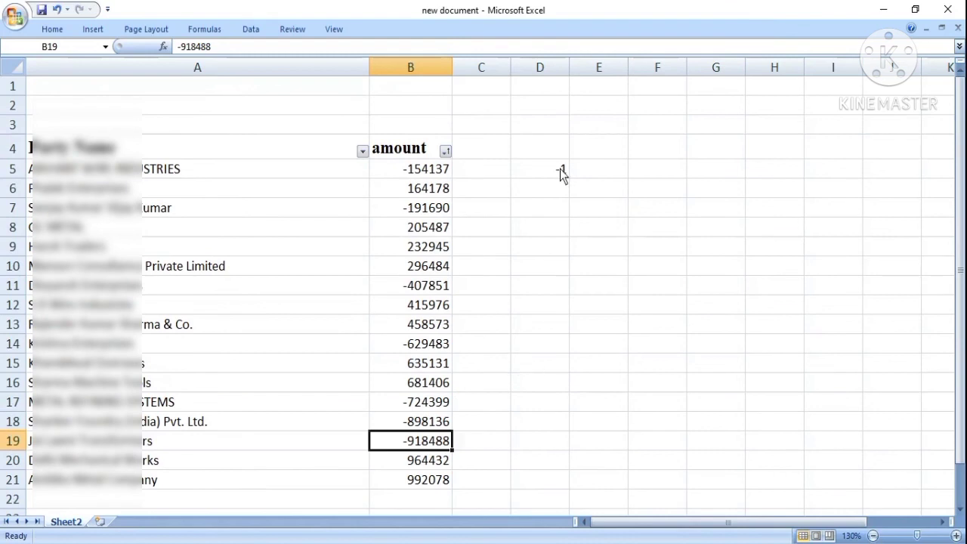
pyautogui.moveTo(522, 149); pyautogui.dragTo(524, 248)
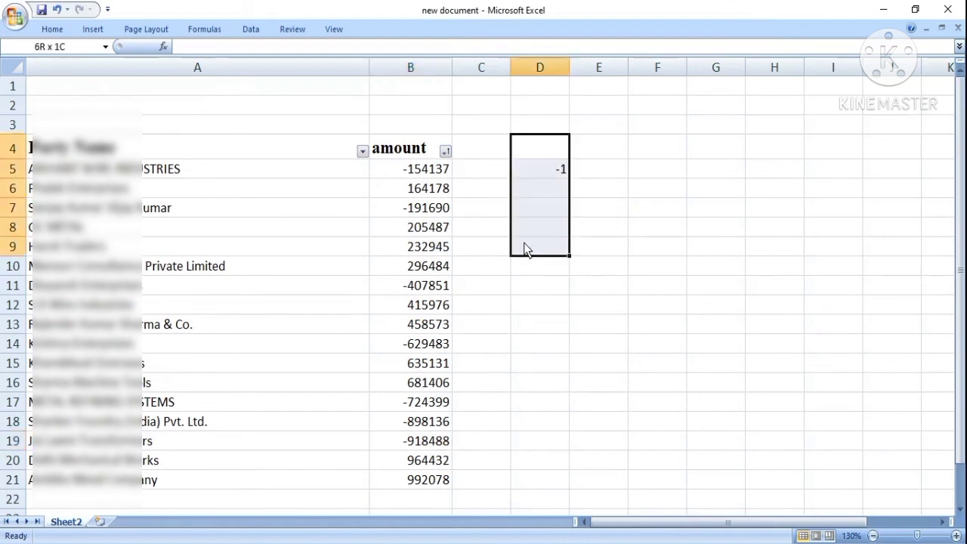
pyautogui.click(605, 247)
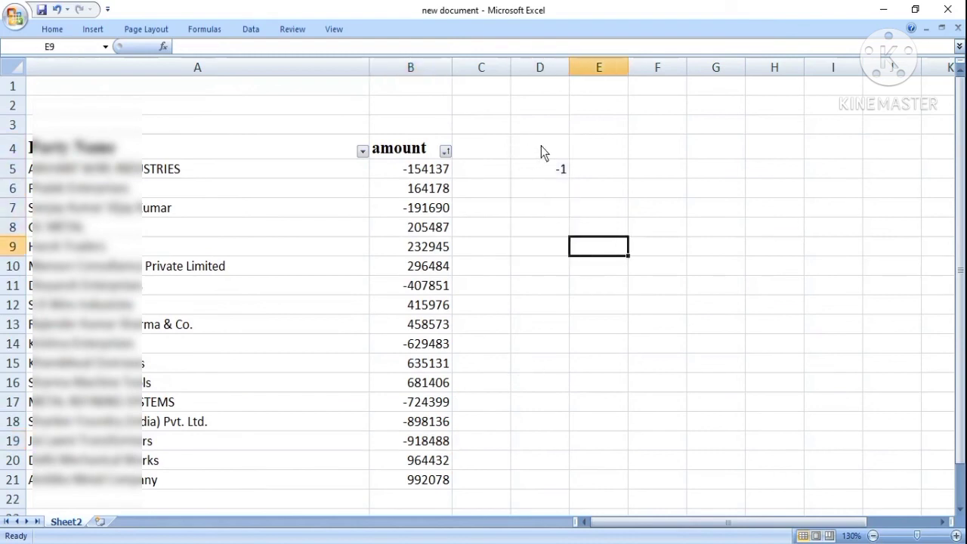